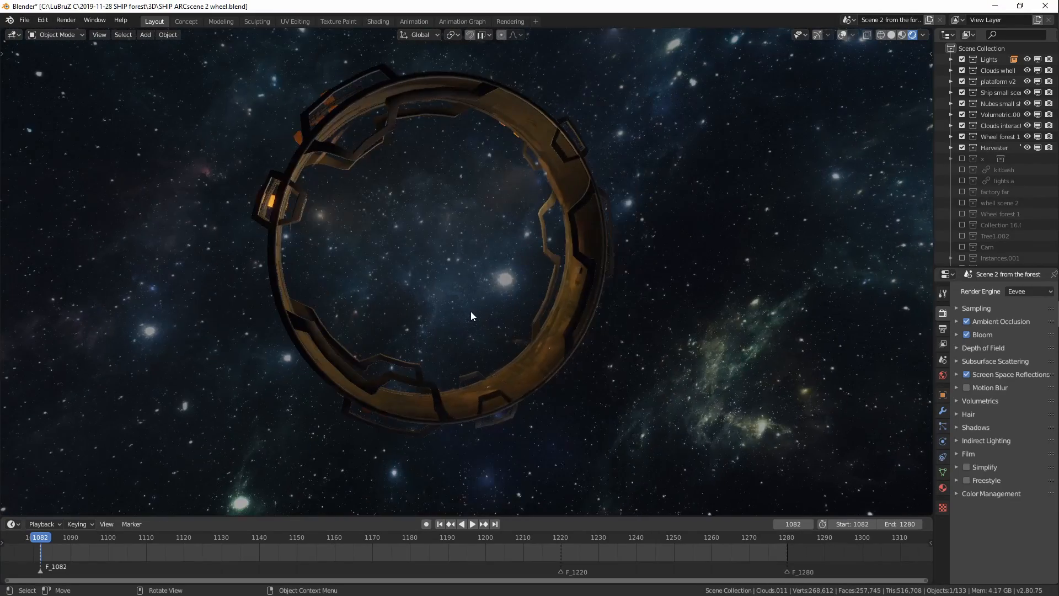
Switch the 3D viewport to the scene's camera view.
scroll(471, 314, up, 2)
key(KP_0)
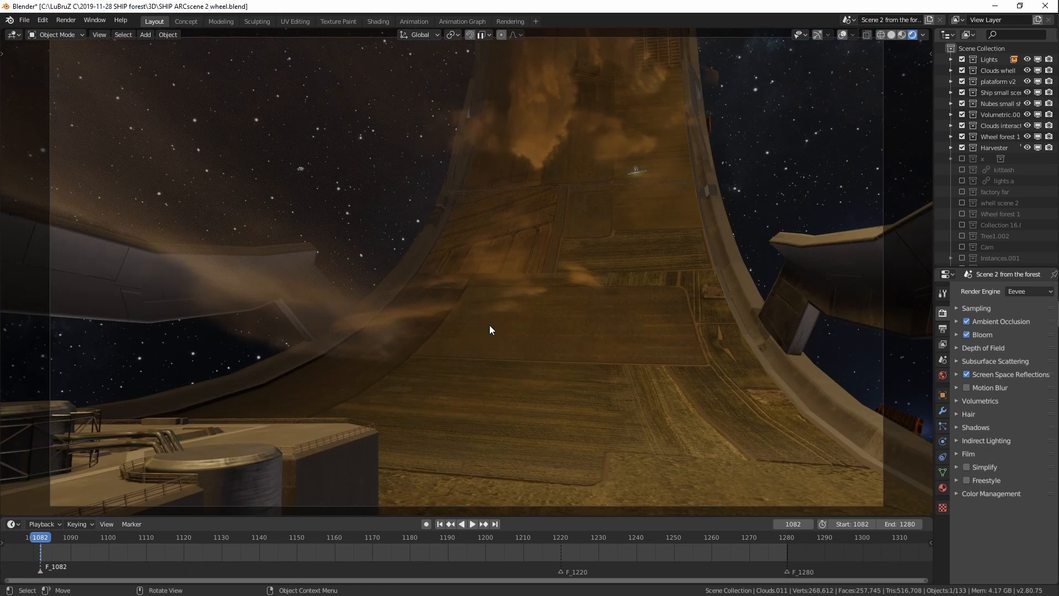
drag(486, 332, 482, 333)
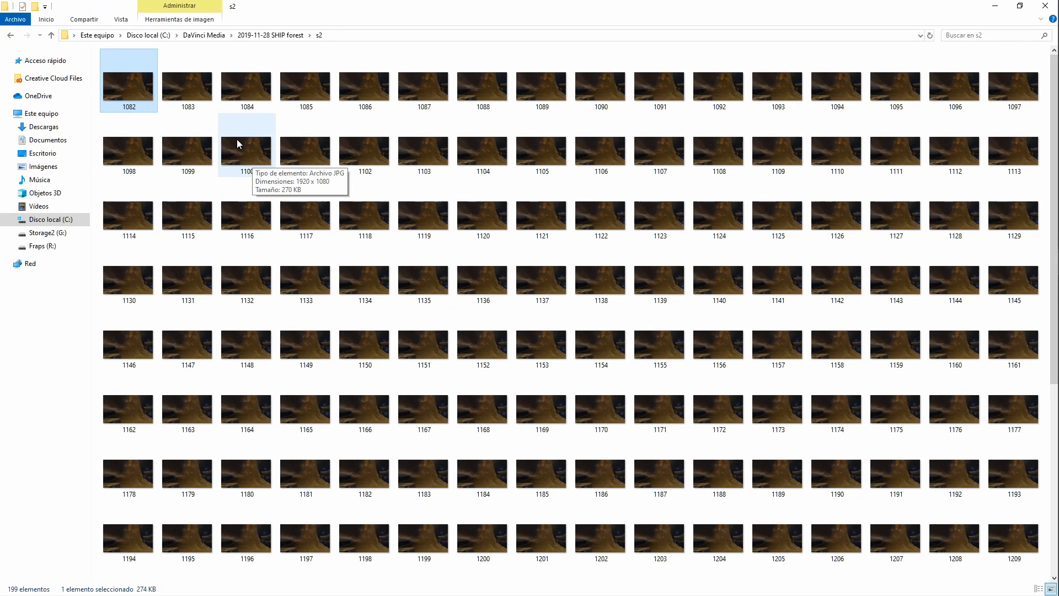
Open rendered frame 1082 from the s2 folder and browse the image sequence through to frame 1280.
double_click(145, 80)
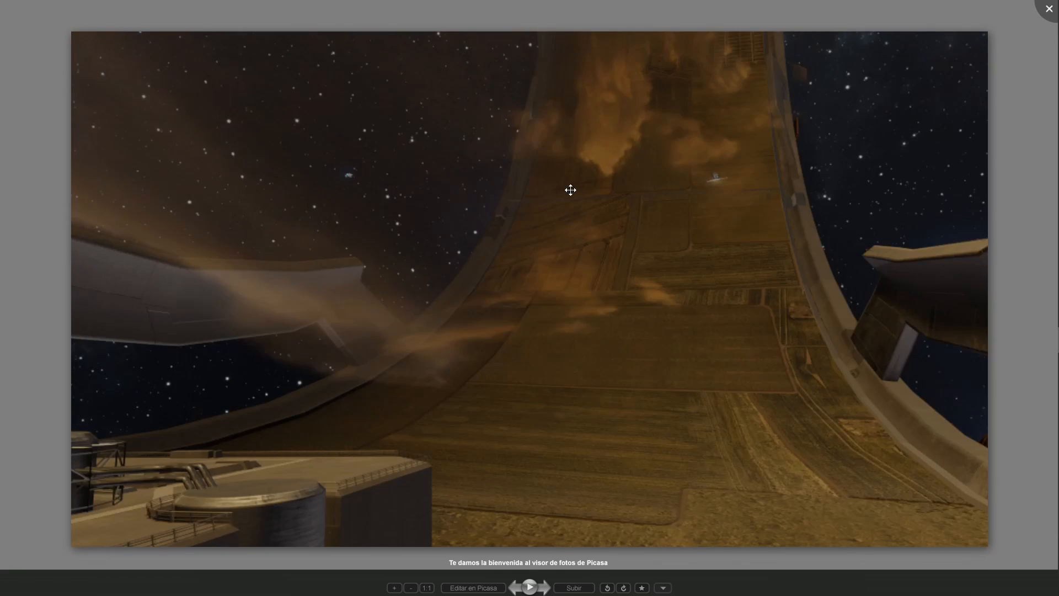
key(Right)
key(Right)
key(Right)
key(Right)
key(Right)
key(Right)
key(Right)
key(Right)
key(Right)
key(Right)
key(Right)
key(Right)
key(Right)
key(Right)
key(Right)
key(Right)
key(Right)
key(Right)
key(Right)
key(Right)
key(Right)
key(Right)
key(Right)
key(Right)
key(Right)
key(Right)
key(Right)
key(Right)
key(Right)
key(Right)
key(Right)
key(Right)
key(Right)
key(Right)
key(Right)
key(Right)
key(Right)
key(Right)
key(Right)
key(Right)
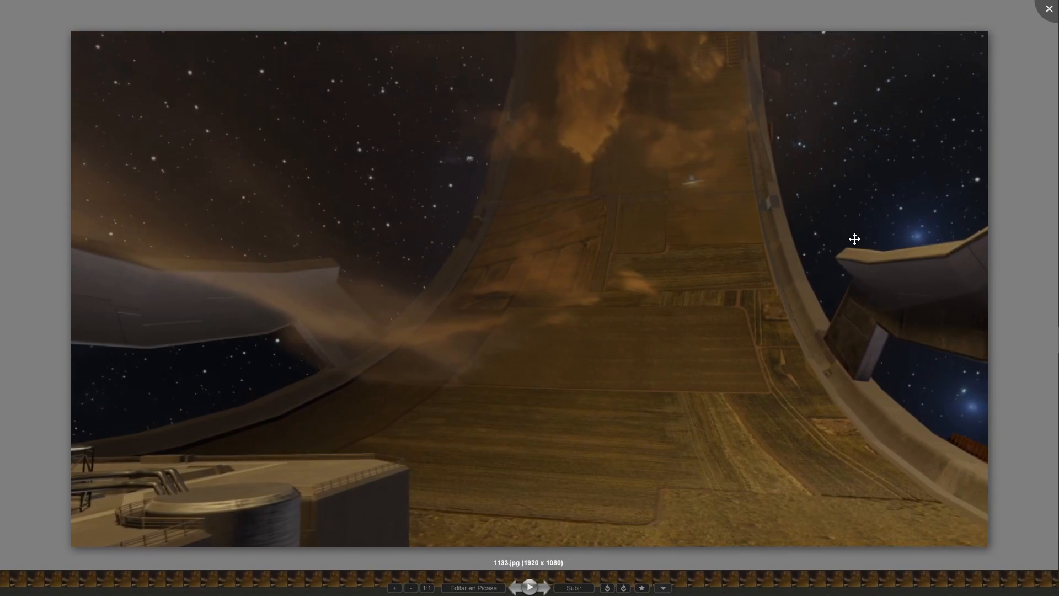
key(Right)
key(Right)
key(Right)
key(Right)
key(Right)
key(Right)
key(Right)
key(Right)
key(Right)
key(Right)
key(Right)
key(Right)
key(Right)
key(Right)
key(Right)
key(Right)
key(Right)
key(Right)
key(Right)
key(Right)
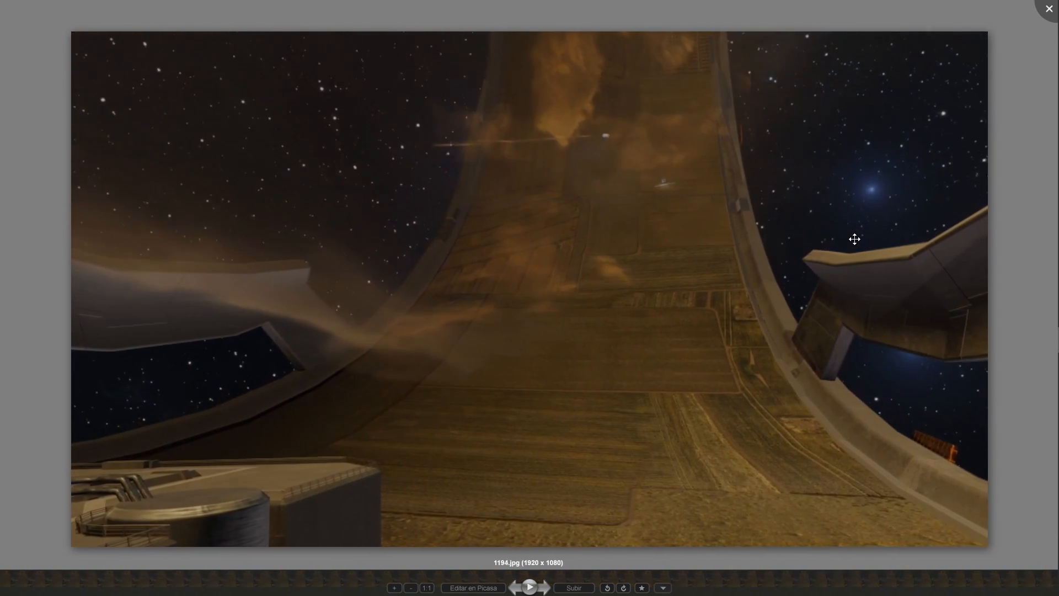
key(Right)
key(Right)
key(Right)
key(Right)
key(Right)
key(Right)
key(Right)
key(Right)
key(Right)
key(Right)
key(Right)
key(Right)
key(Right)
key(Right)
key(Right)
key(Right)
key(Right)
key(Right)
key(Right)
key(Right)
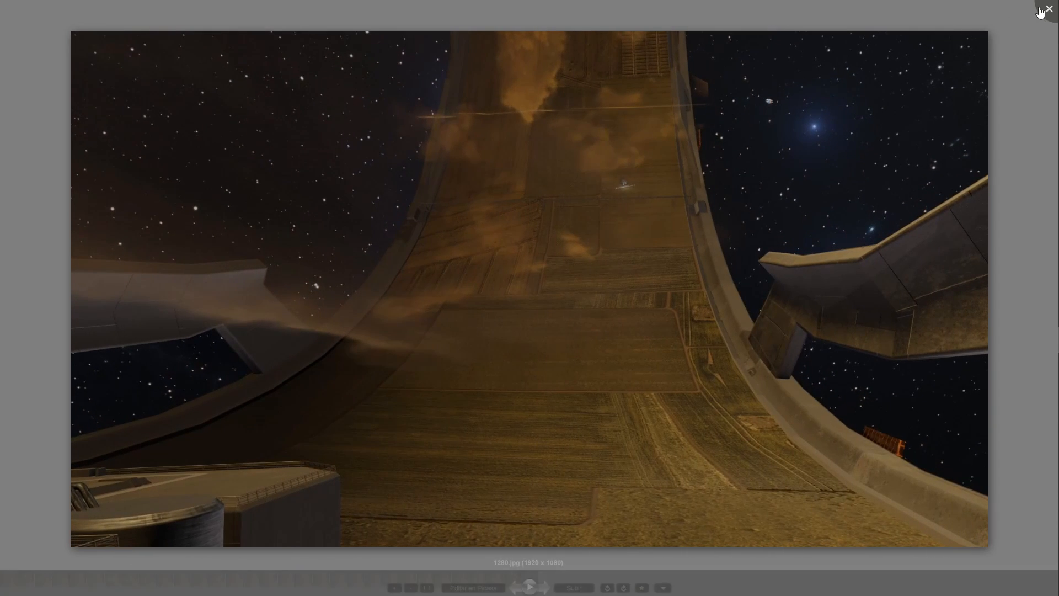
key(Escape)
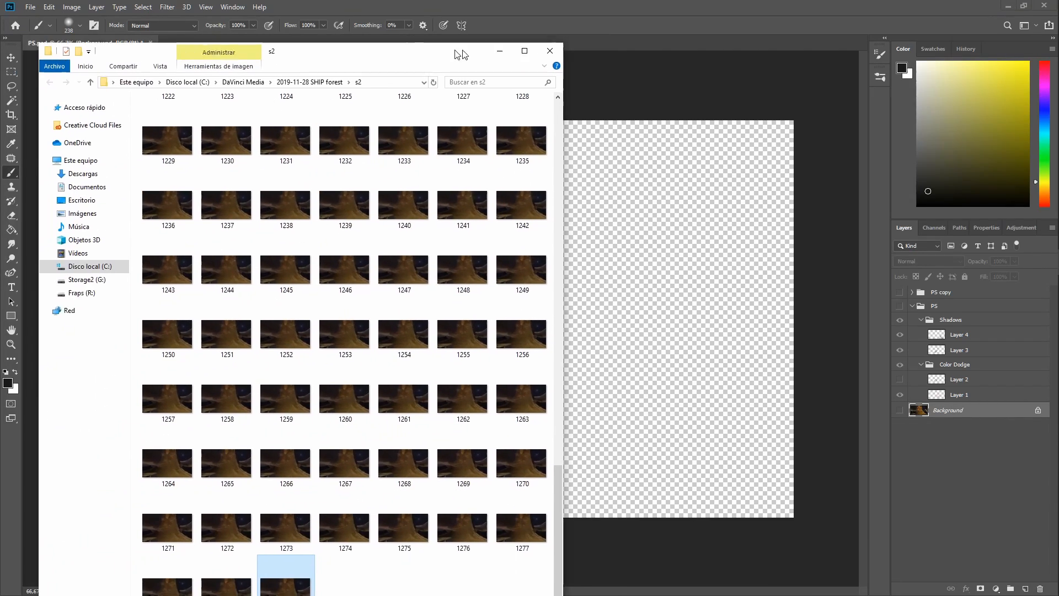
In Photoshop, place rendered frame 1280 from the s2 folder into PS.psd as a new layer above Background.
click(357, 569)
drag(357, 568, 758, 288)
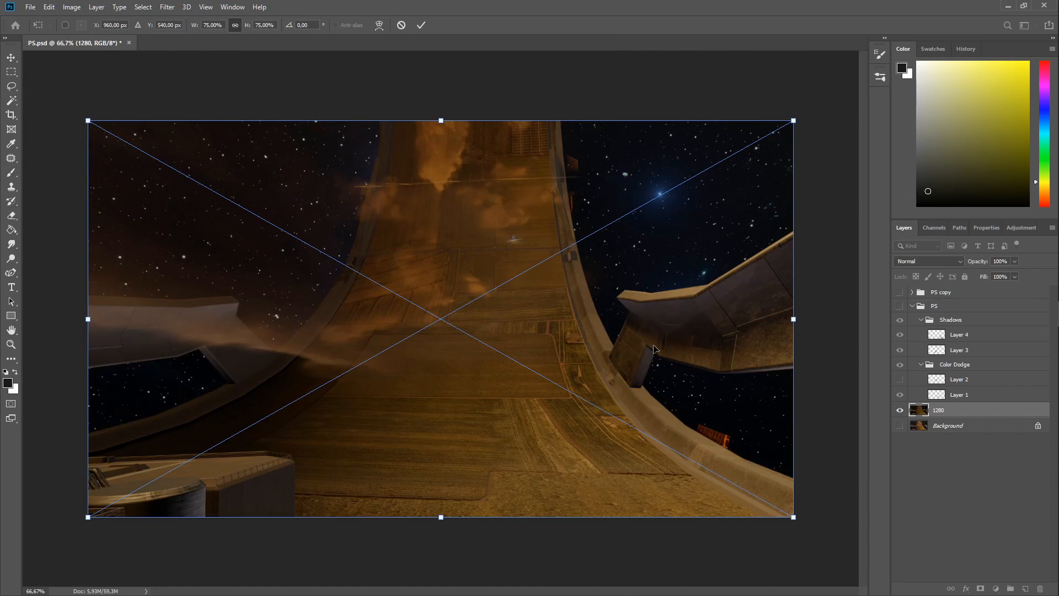
key(Return)
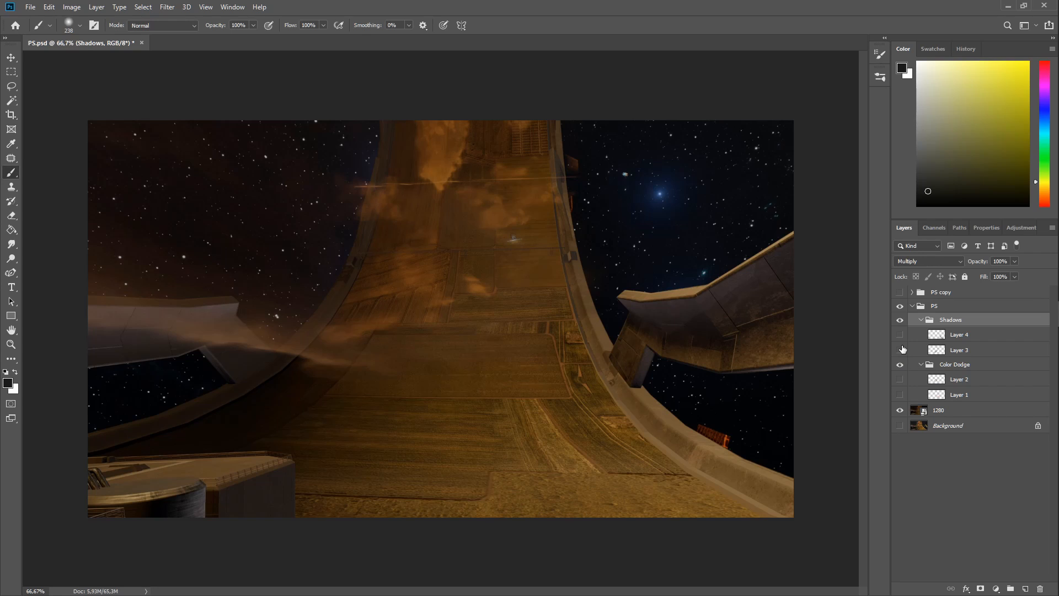
Check the blend modes of the Color Dodge and Shadows groups.
click(944, 368)
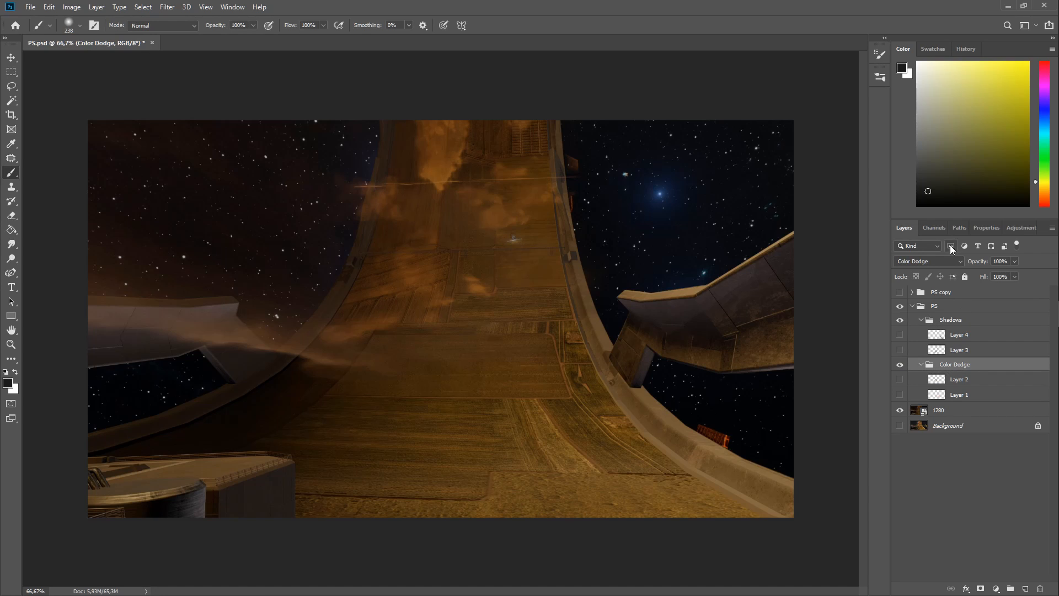
click(947, 261)
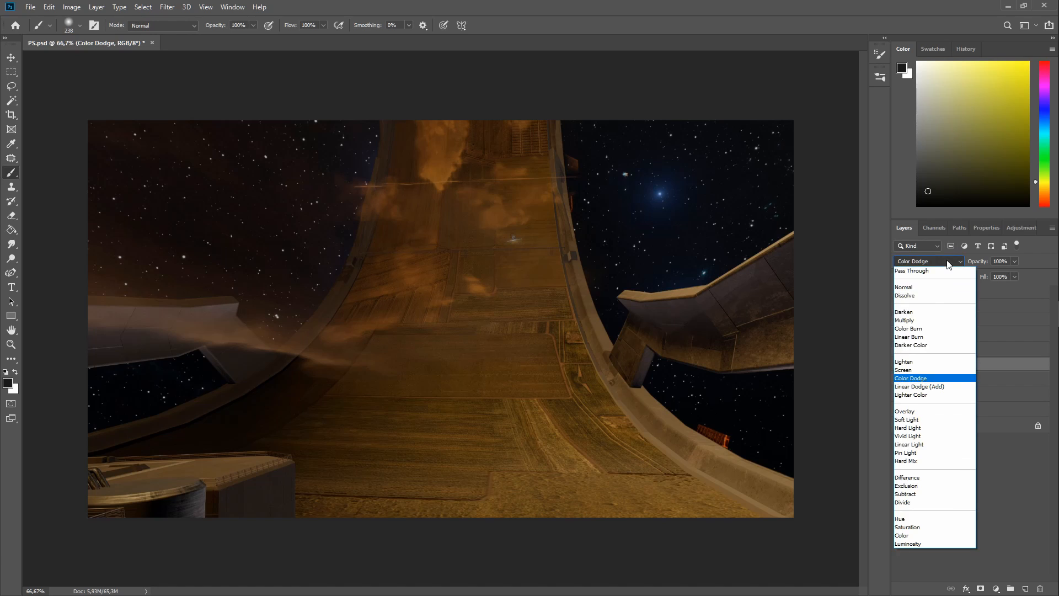
click(912, 381)
click(948, 322)
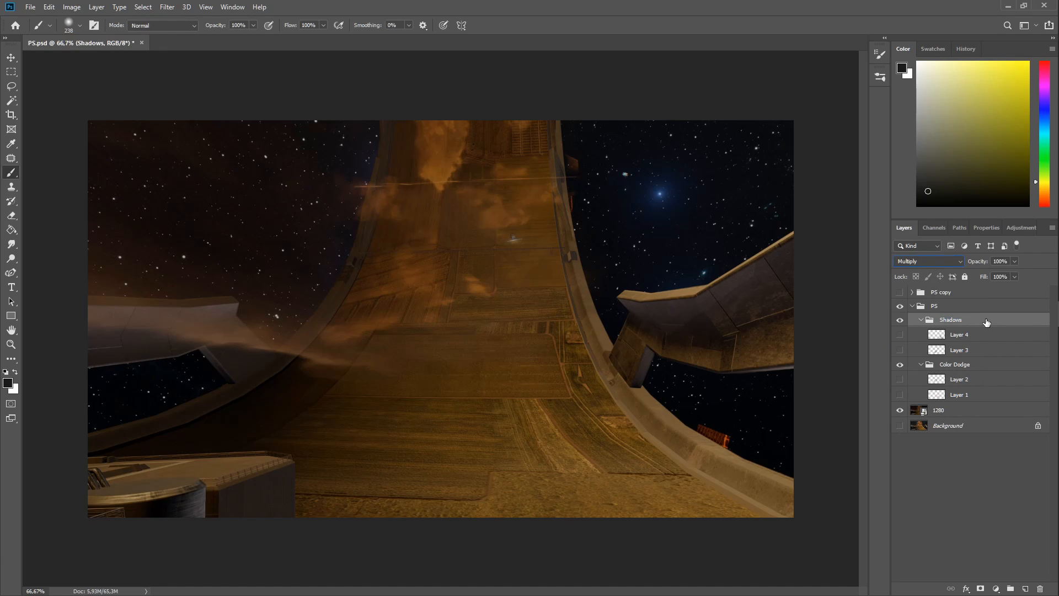
click(941, 261)
click(917, 322)
Show Layer 3 and Layer 4 in the Shadows group and Layer 1 in the Color Dodge group, keeping Layer 2 hidden.
click(901, 351)
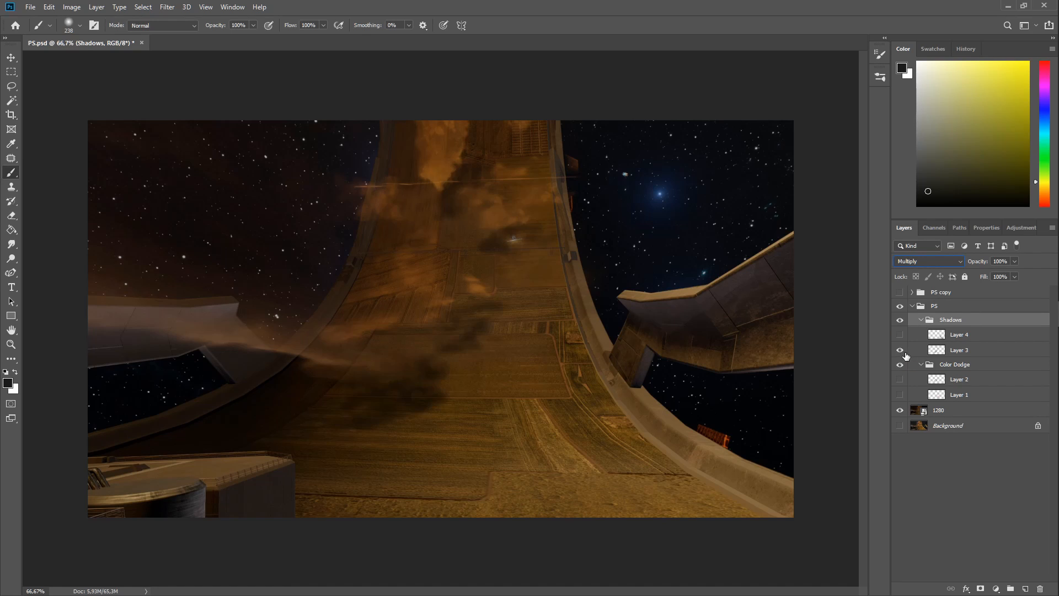
click(900, 397)
click(900, 381)
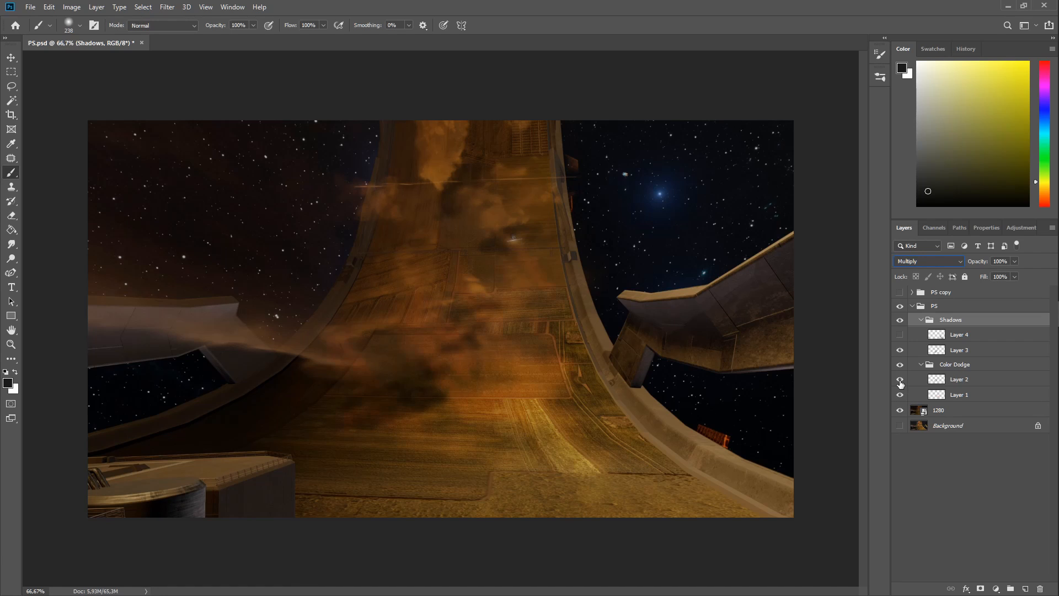
click(901, 381)
click(901, 335)
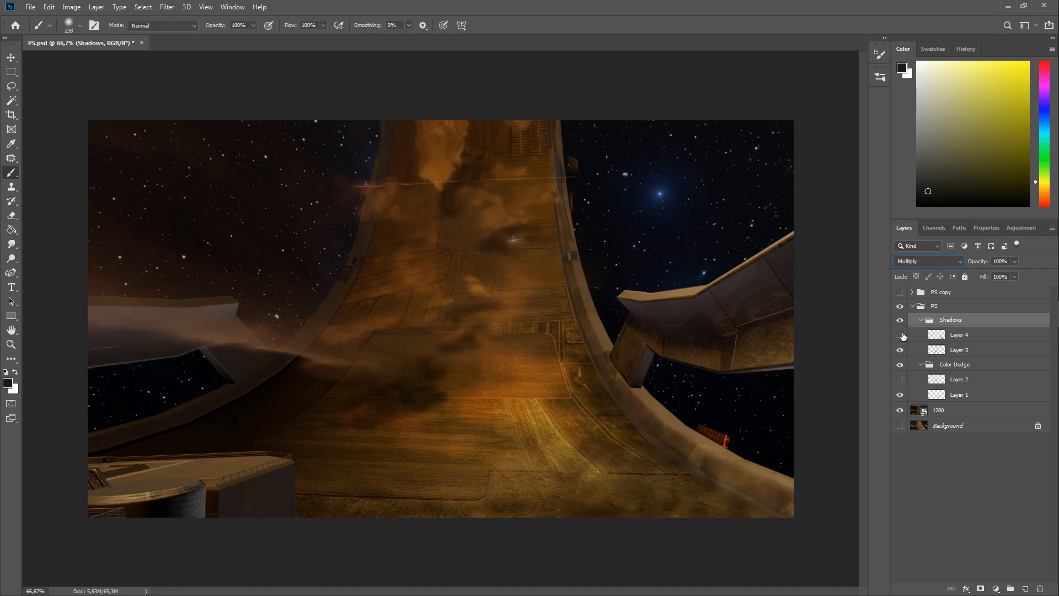
click(960, 338)
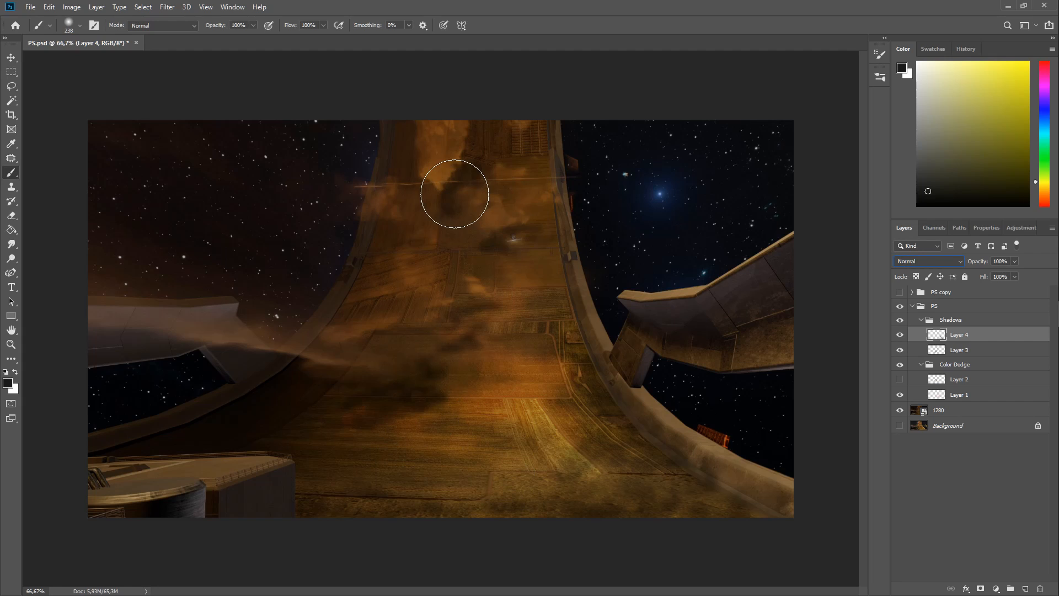
click(902, 365)
click(902, 366)
Set the blend mode of both the Shadows group and the Color Dodge group to Normal.
click(916, 324)
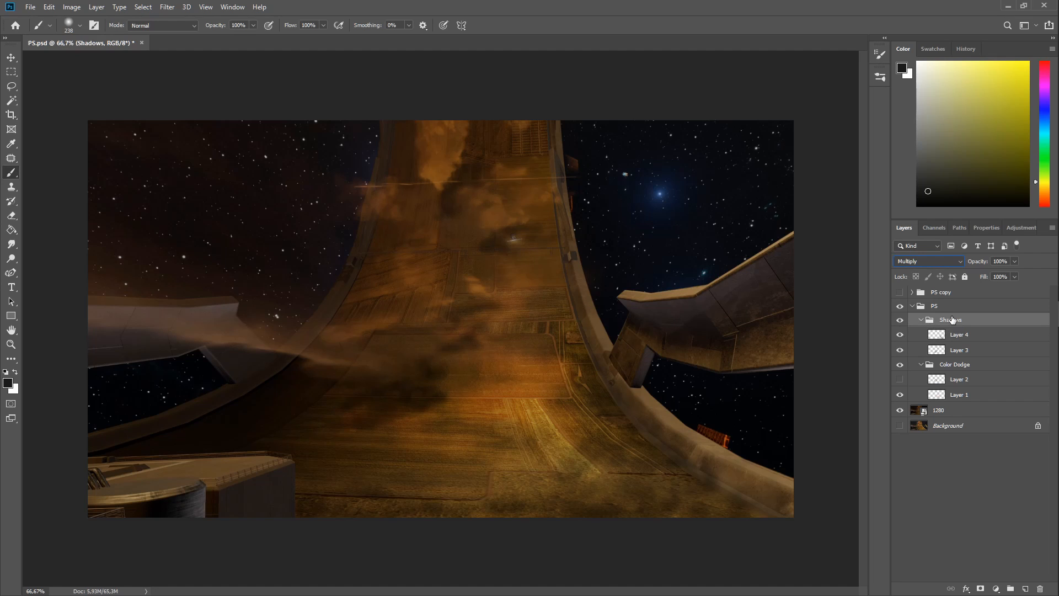
click(951, 261)
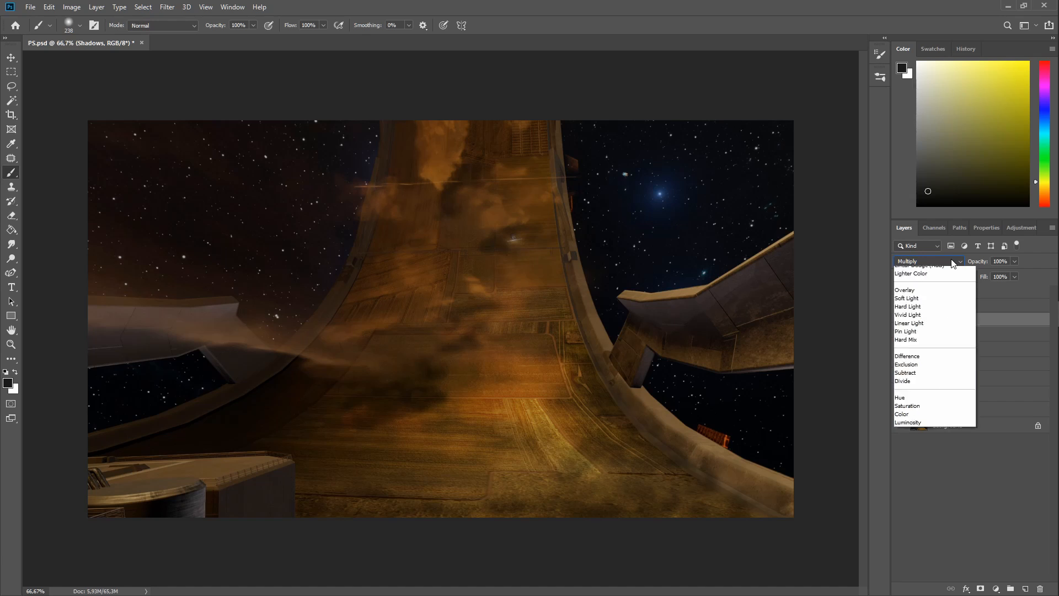
click(934, 289)
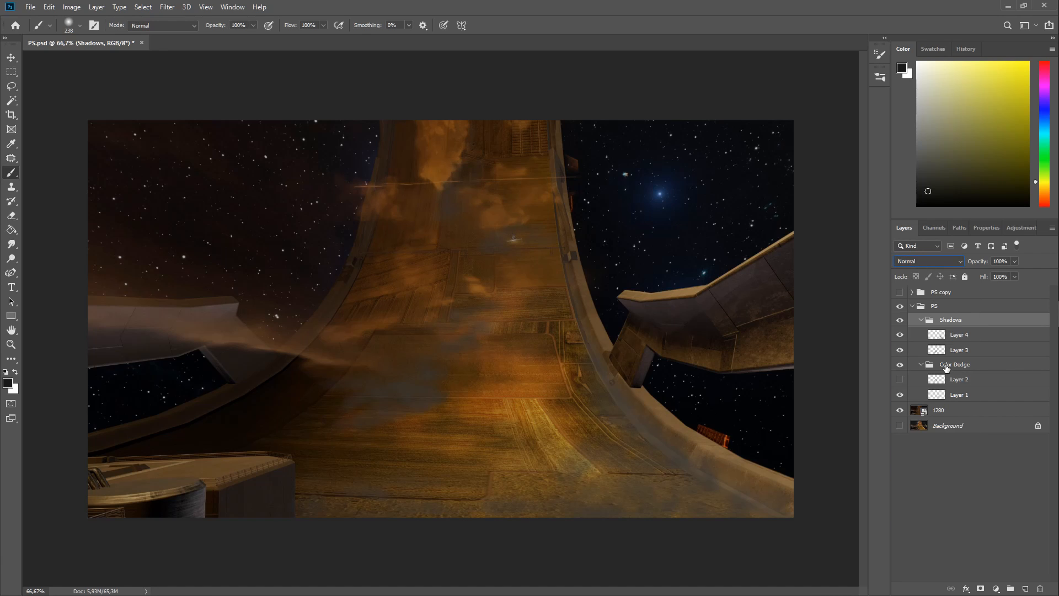
click(951, 366)
click(938, 261)
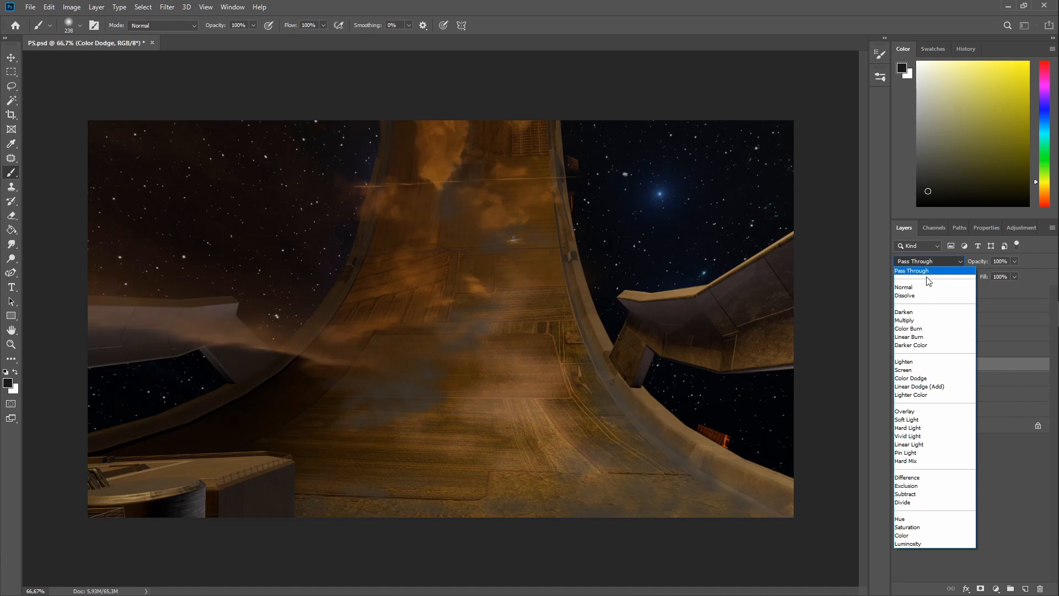
click(930, 287)
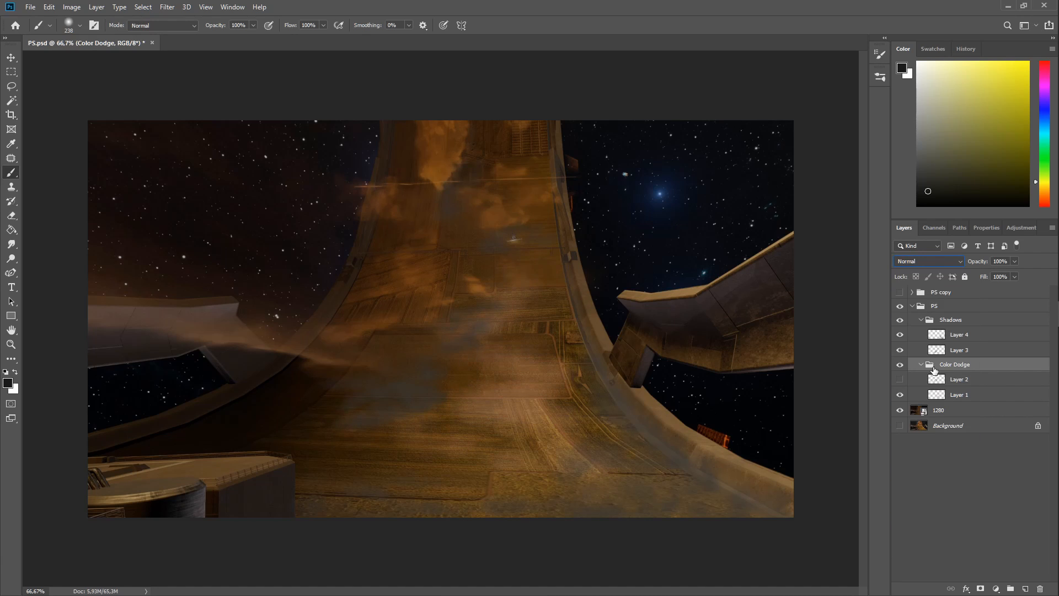
Hide the 1280 layer and the Shadows group, leaving only the Color Dodge group's painting on transparency, and collapse that group.
click(901, 411)
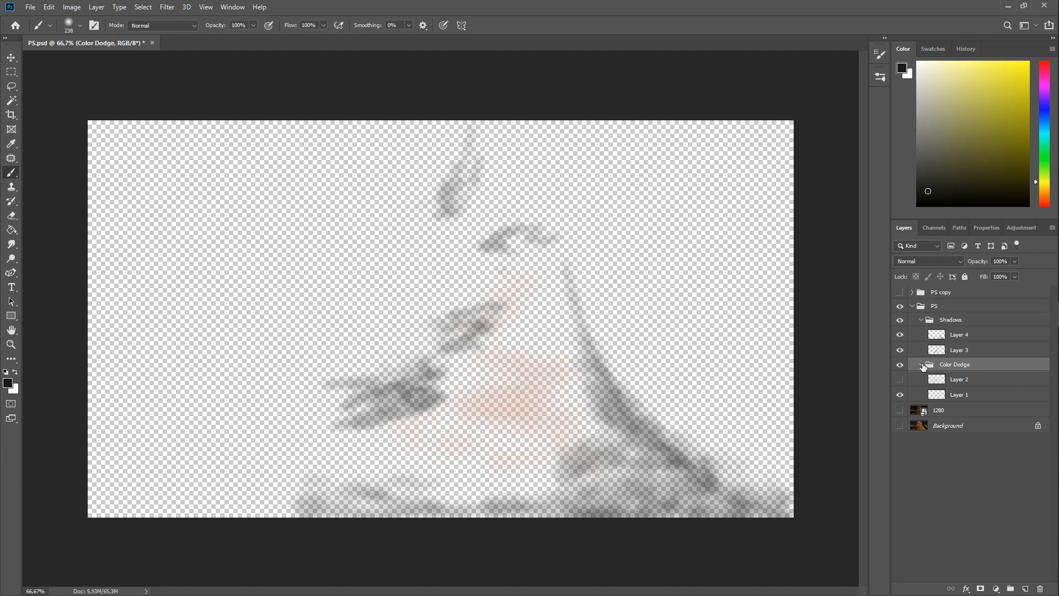
click(900, 320)
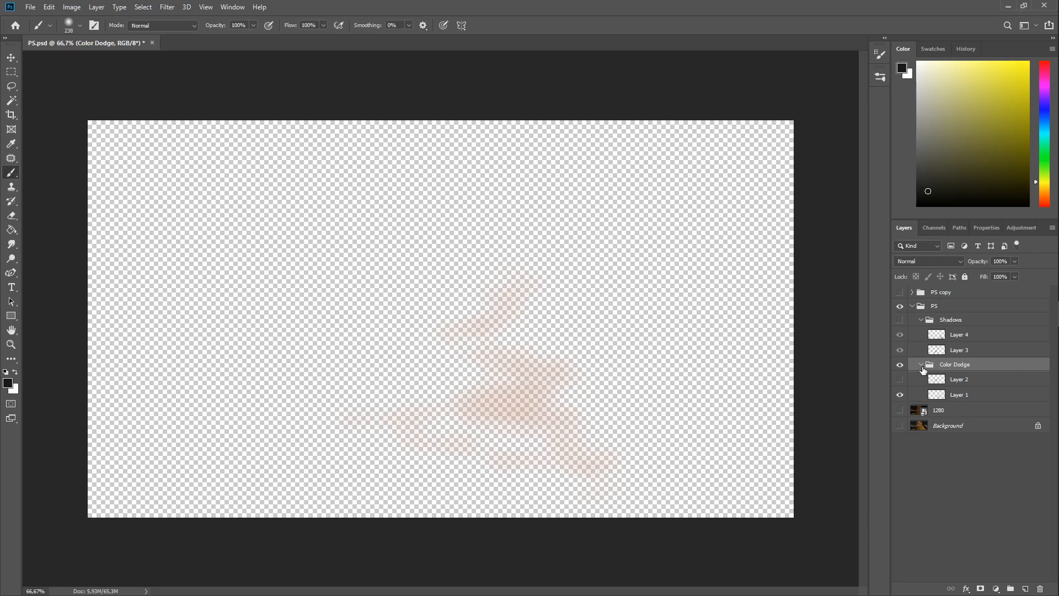
click(921, 366)
Save the visible light painting as a PNG over the existing Light file in the Layers folder, using large file size with interlacing.
click(30, 7)
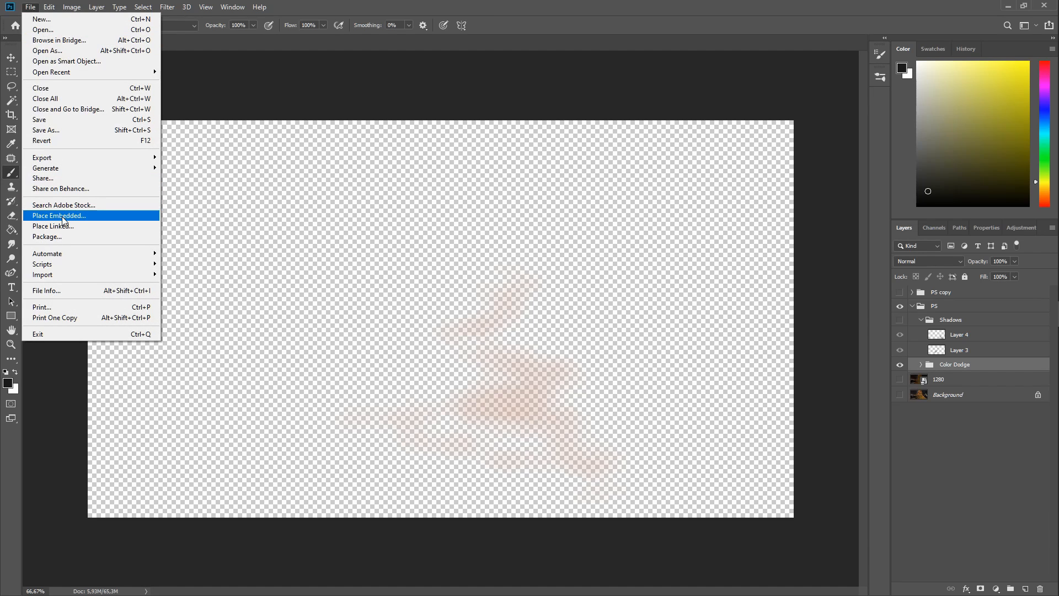
click(86, 131)
click(155, 255)
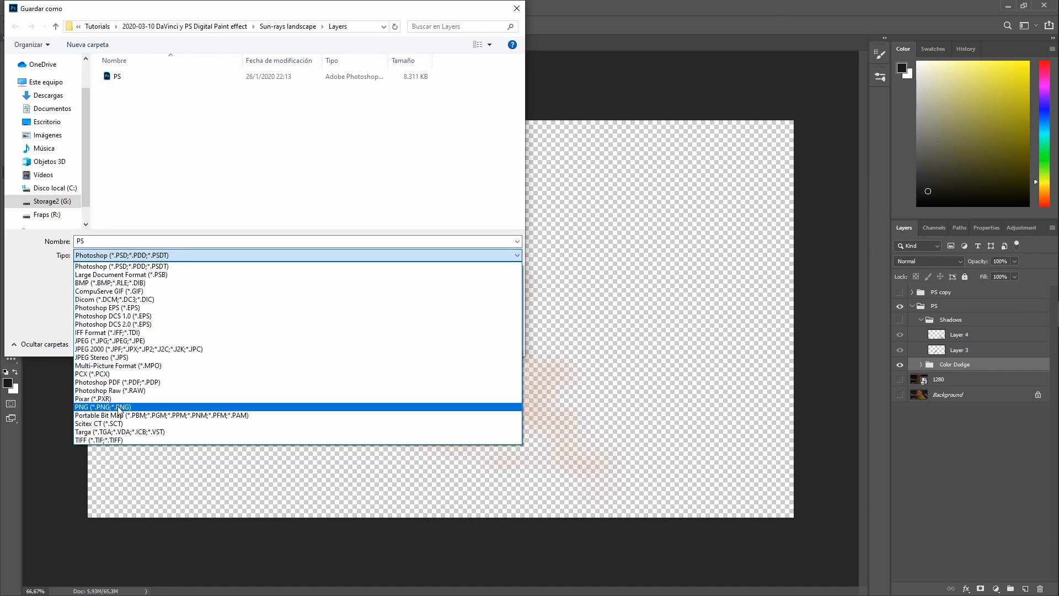
click(119, 411)
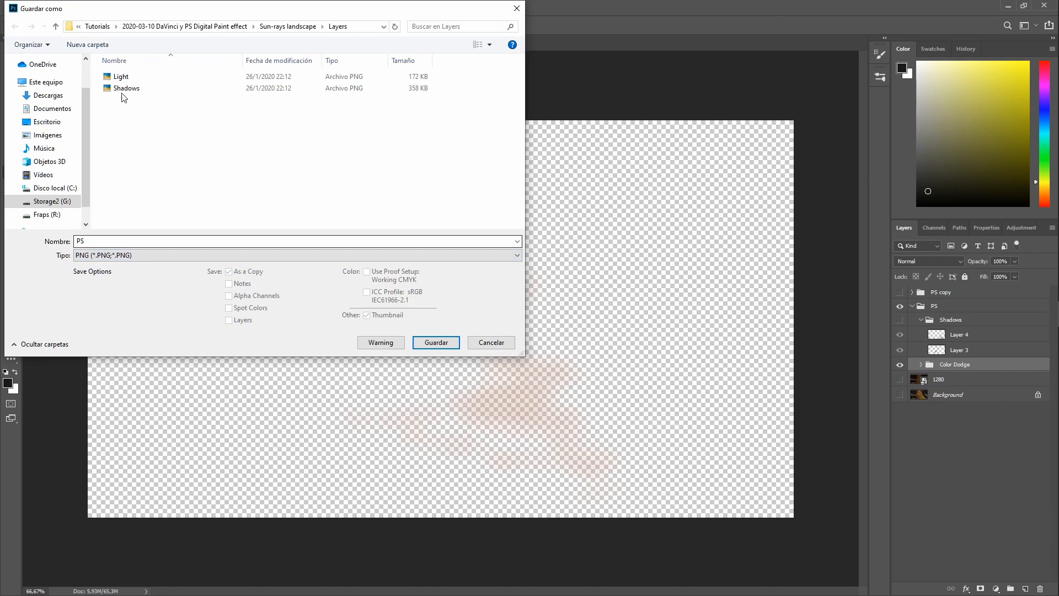
click(127, 76)
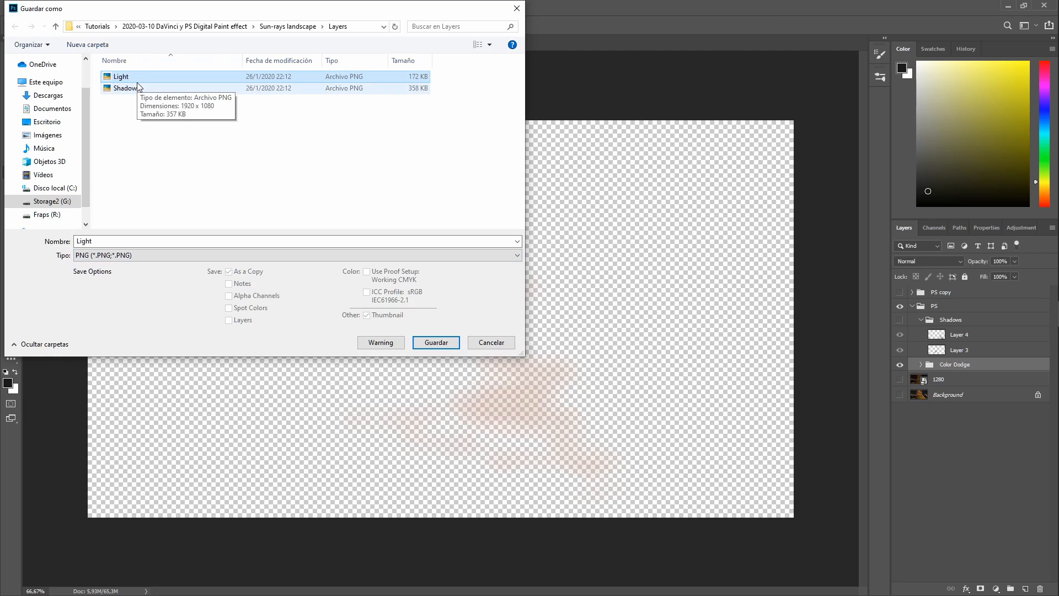
drag(258, 15, 457, 50)
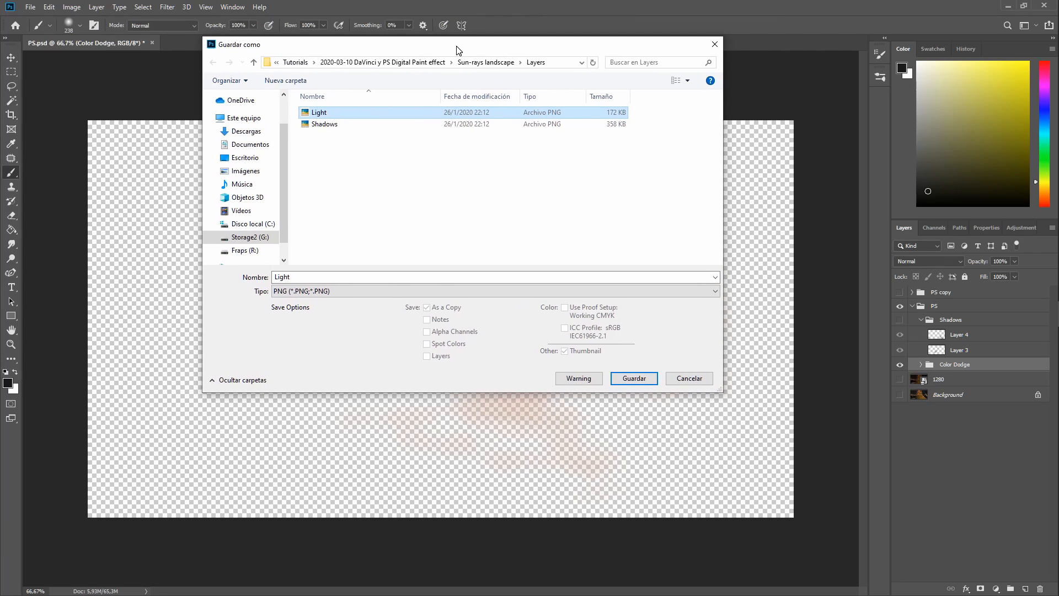
click(634, 381)
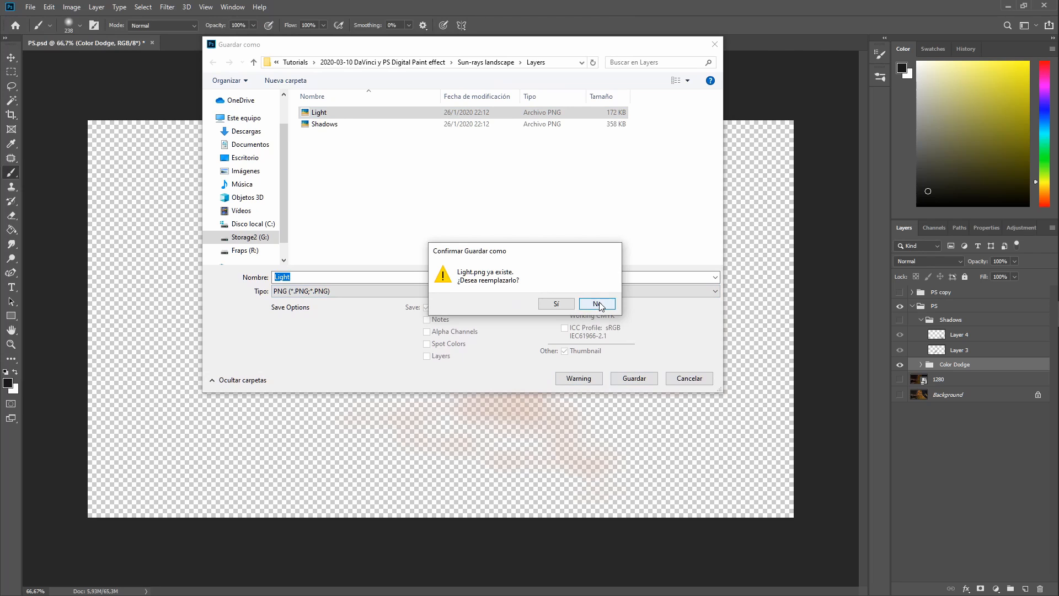
click(571, 307)
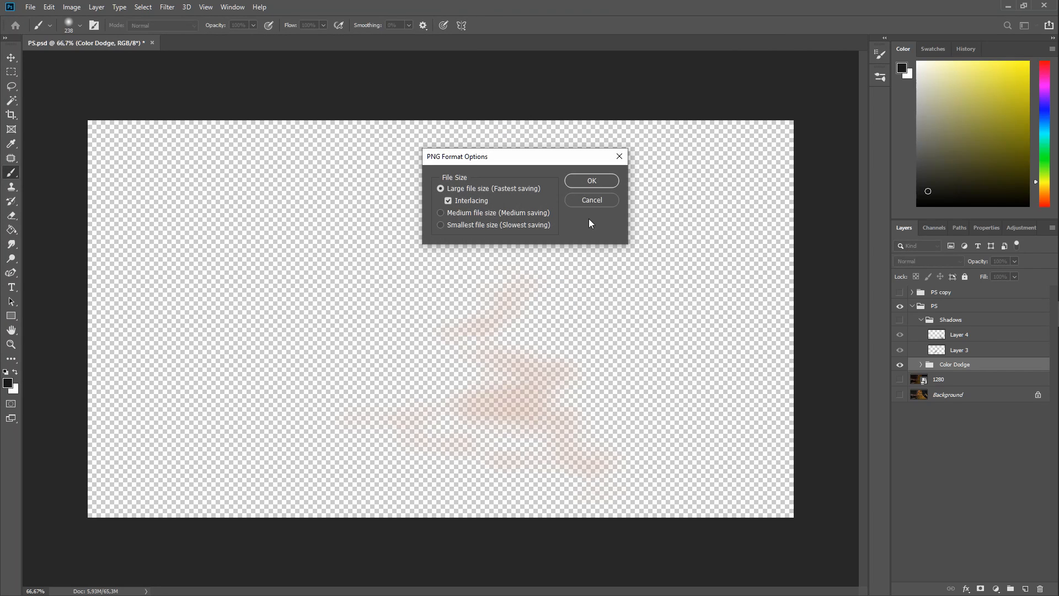
click(591, 181)
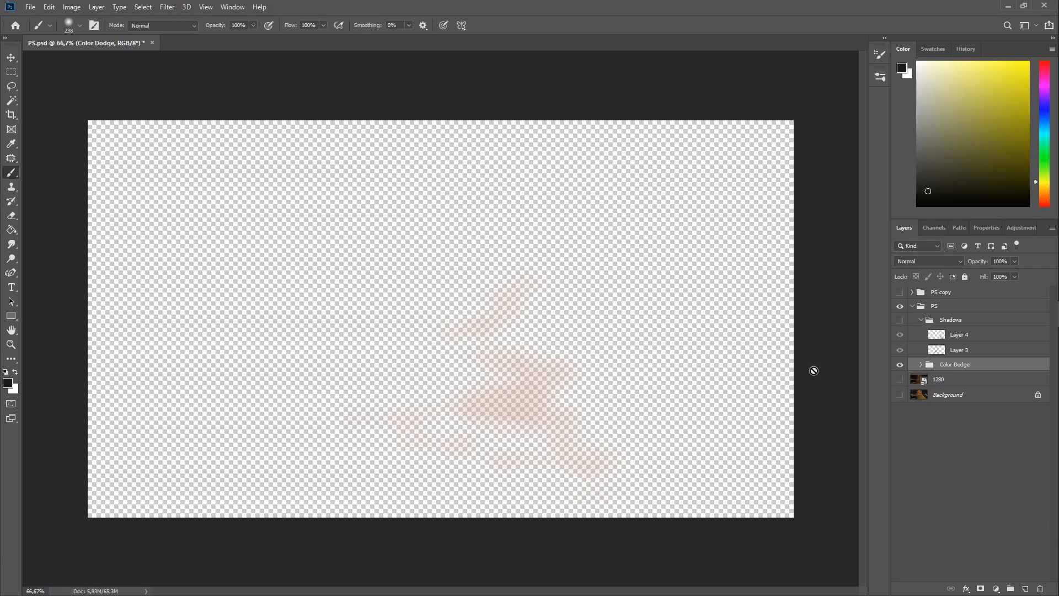
Show only the Shadows group's painting and save it as a PNG over the existing Shadows file, using large file size with interlacing.
click(900, 366)
click(900, 321)
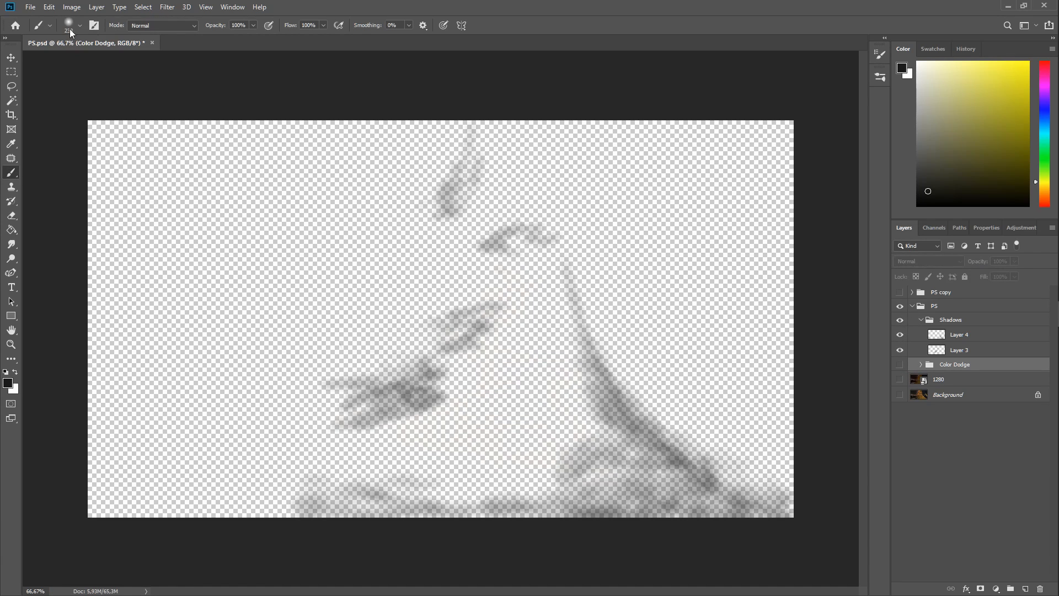
click(31, 7)
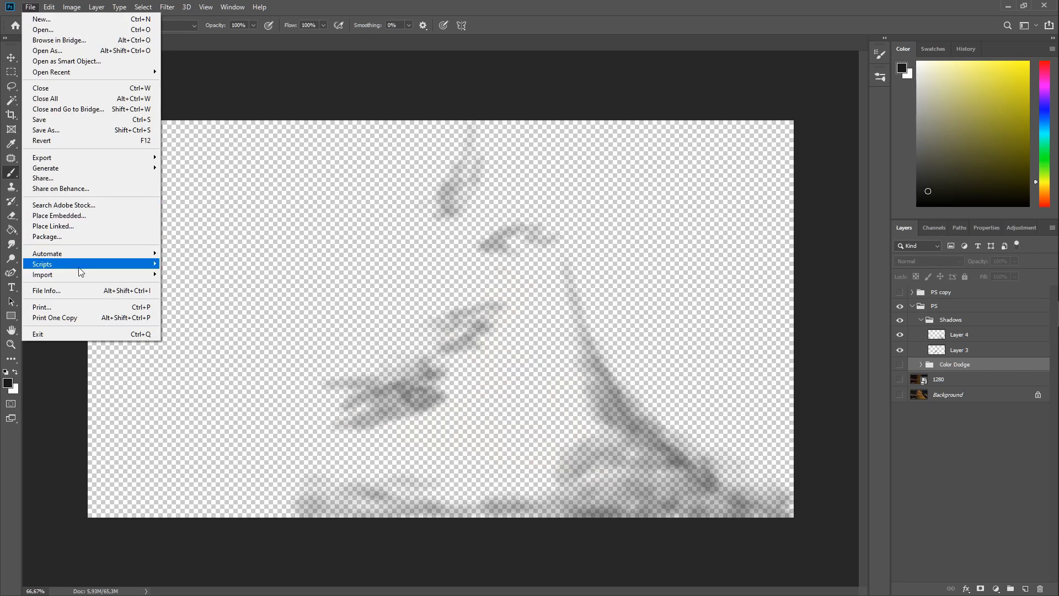
click(65, 130)
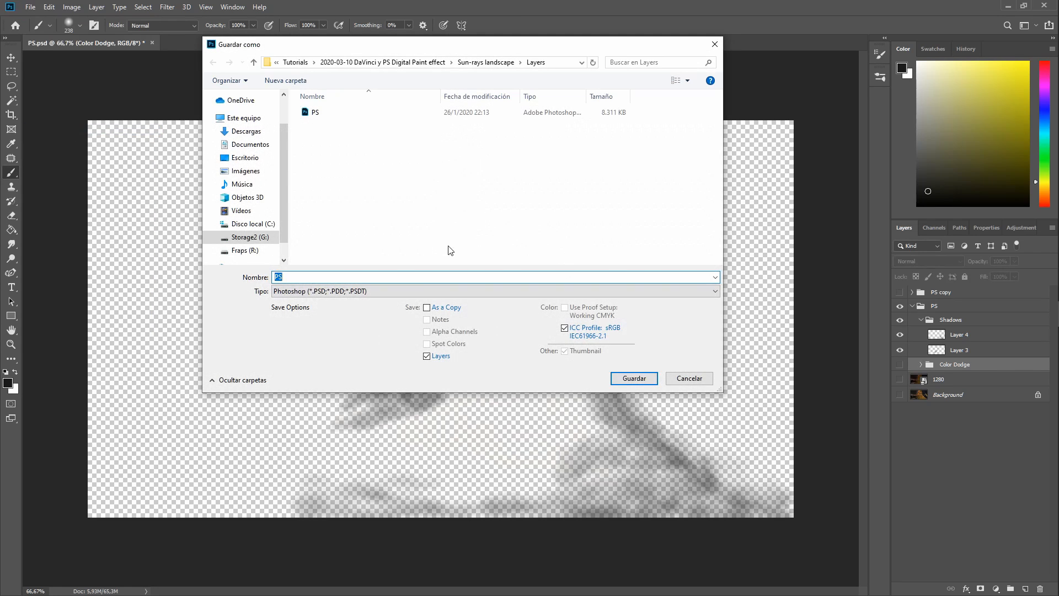
click(358, 295)
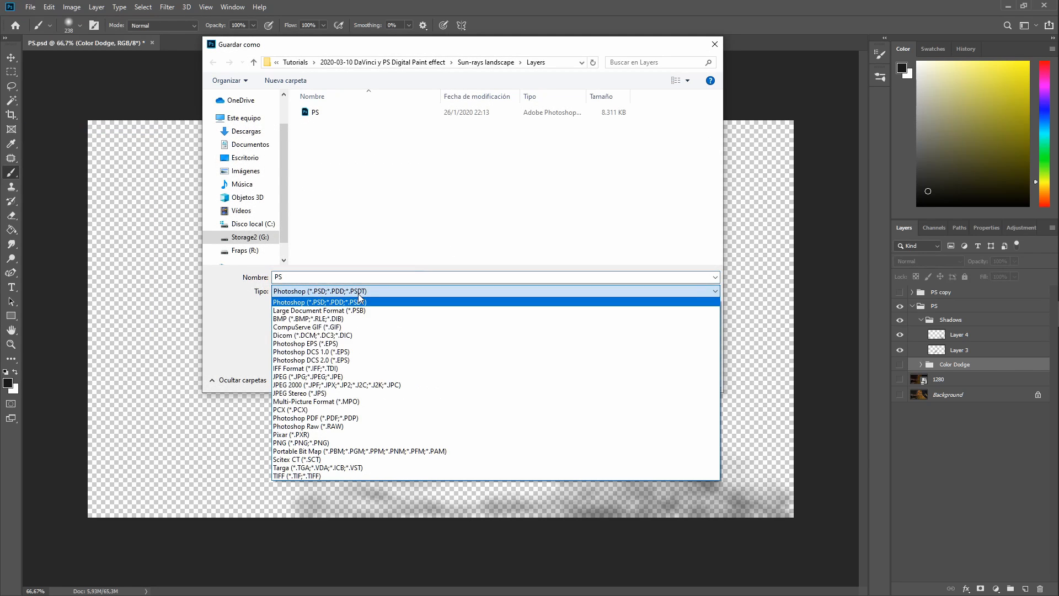
click(323, 443)
click(331, 124)
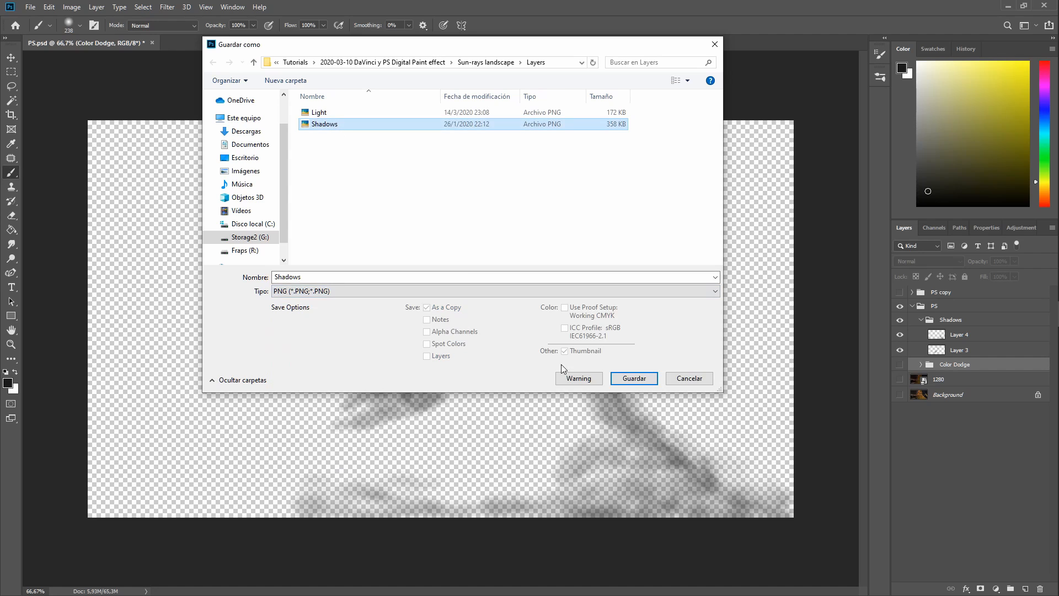
click(634, 378)
click(553, 302)
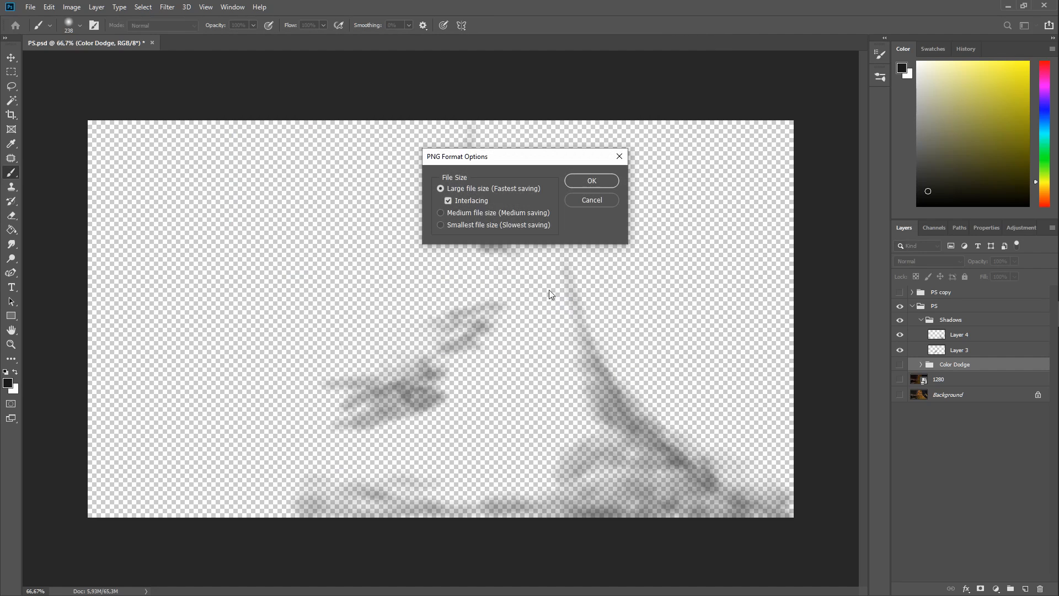
click(604, 180)
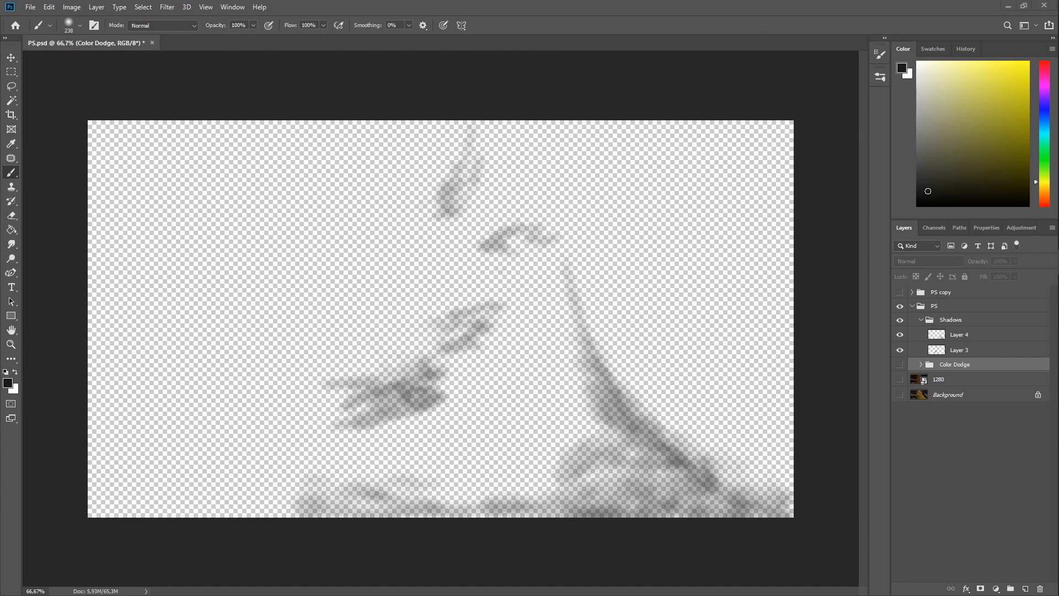
Check the exported Light and Shadows PNG files in the image viewer.
drag(0, 78, 419, 72)
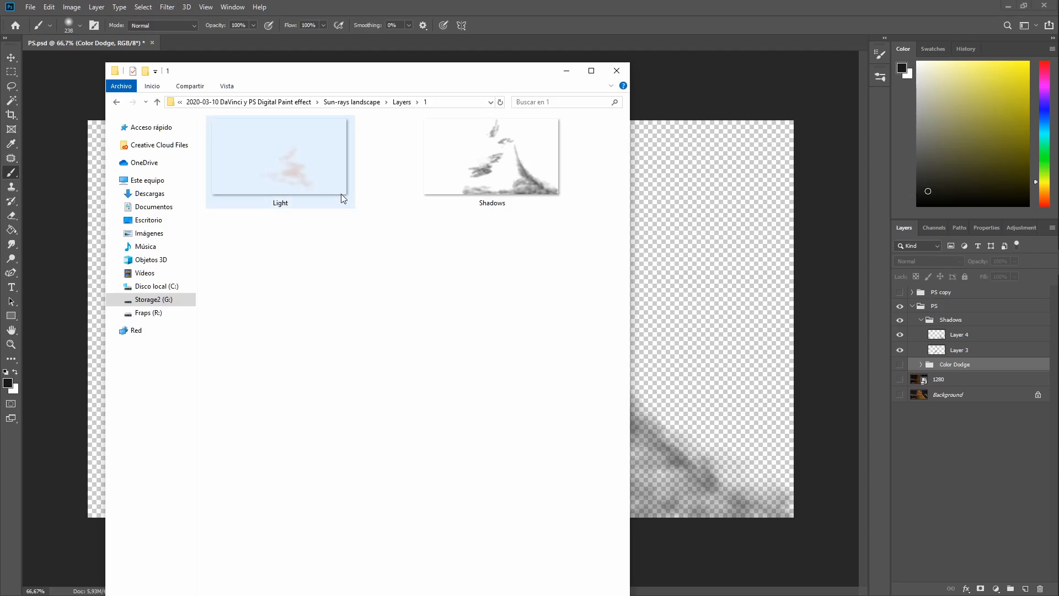
double_click(320, 148)
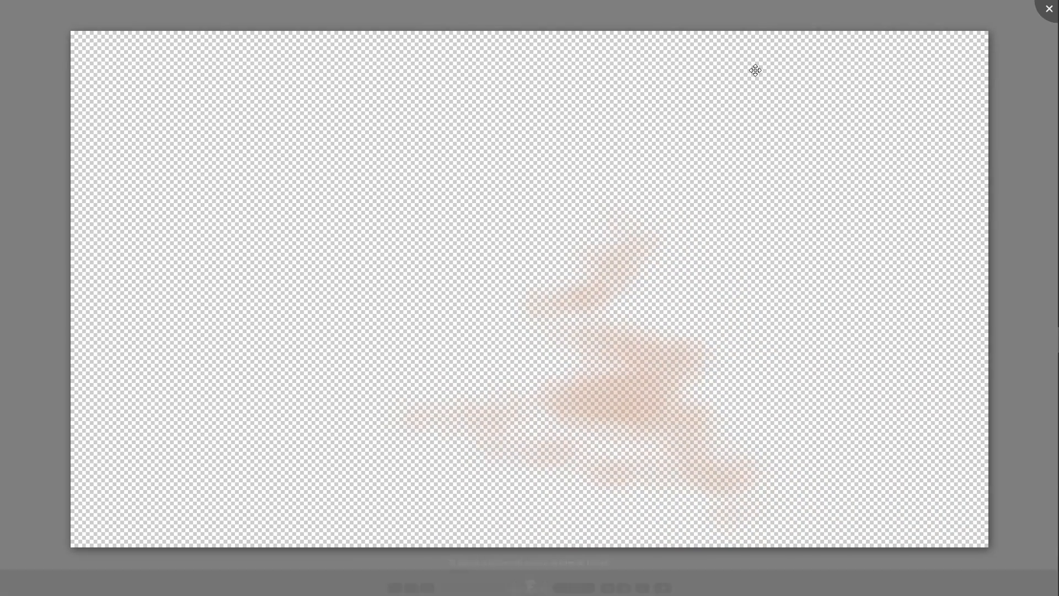
key(Right)
key(Right)
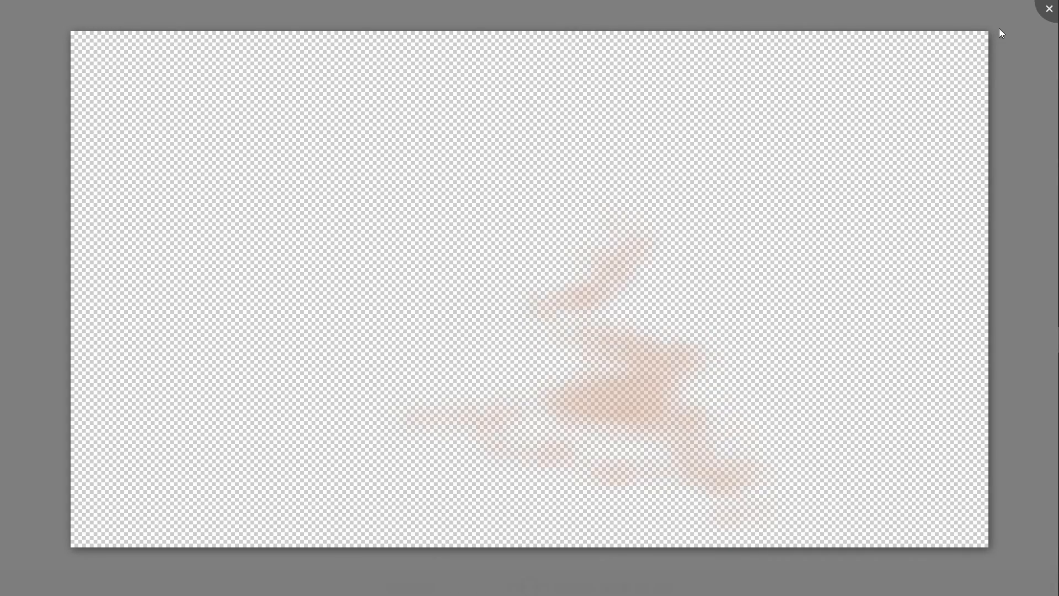
click(1049, 9)
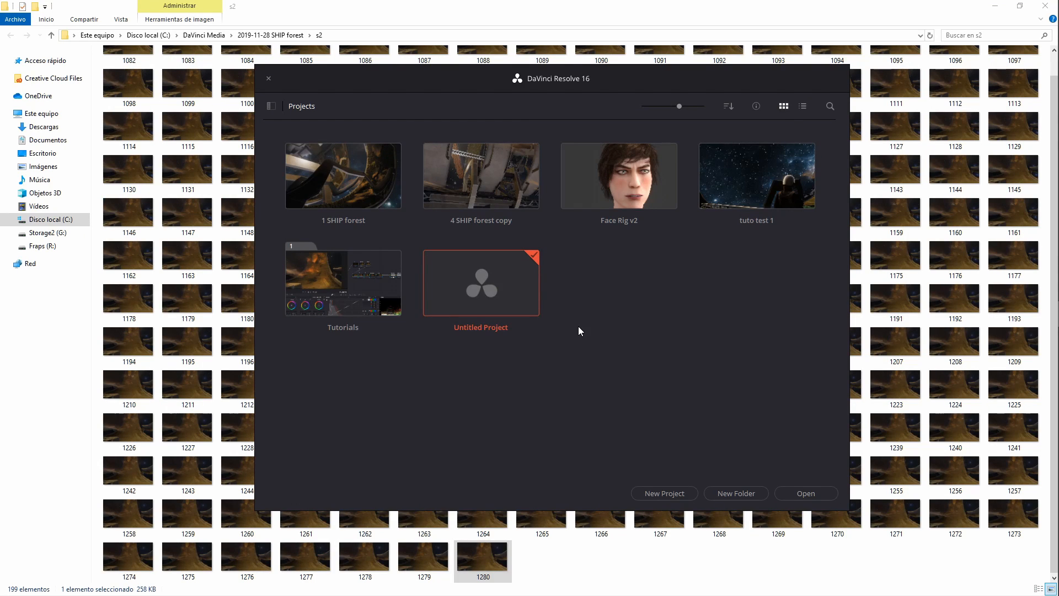
Switch to DaVinci Resolve and create a new project from the project manager.
right_click(580, 267)
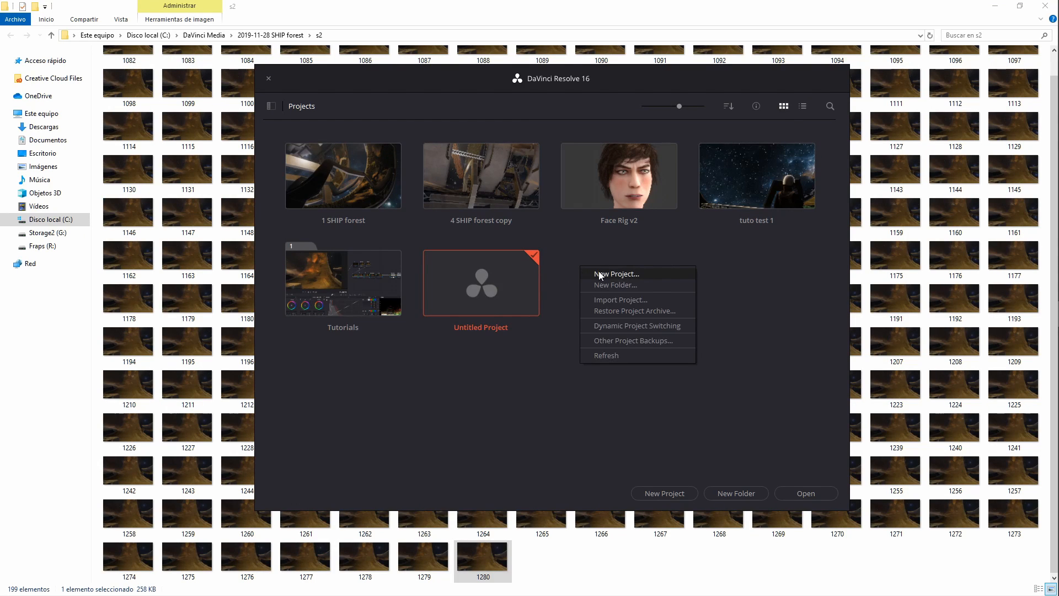
click(600, 272)
click(571, 314)
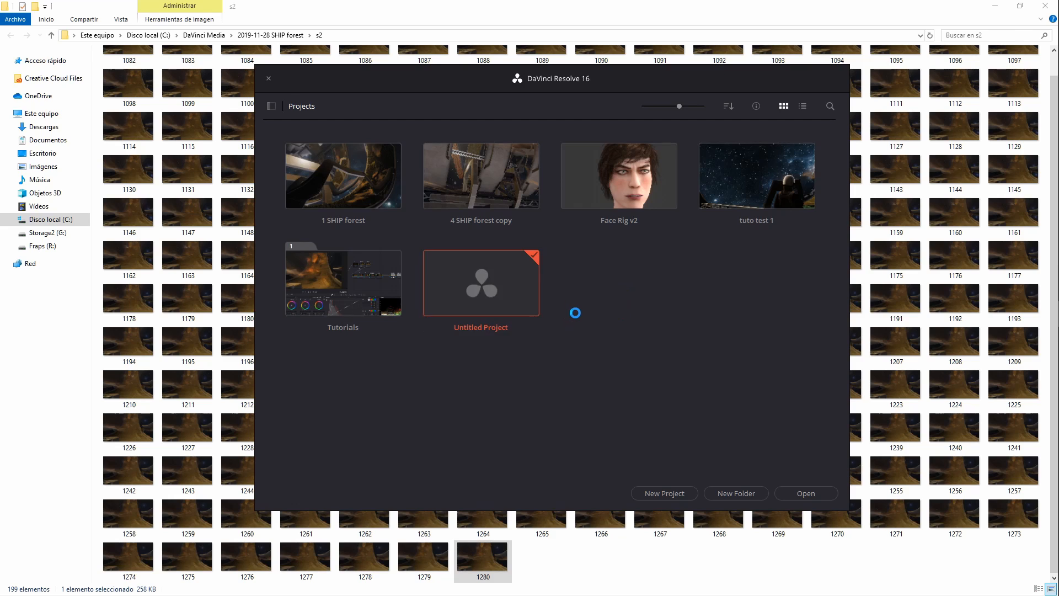
Add the [1082-1280].jpg sequence from the s2 folder and Light.png and Shadows.png from the sun rays landscape folder to the media pool.
click(331, 584)
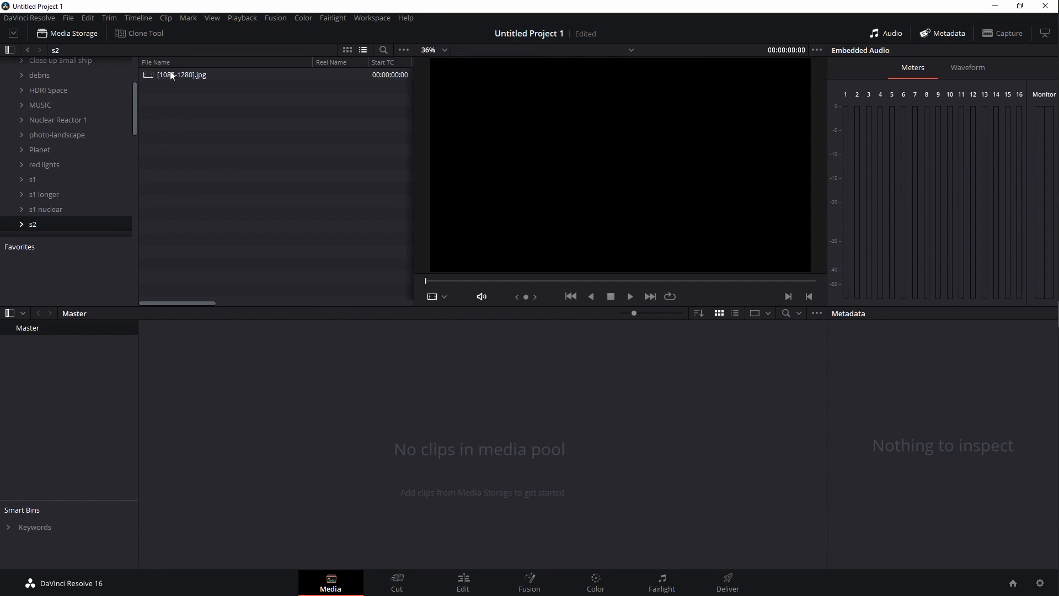
drag(171, 75, 309, 386)
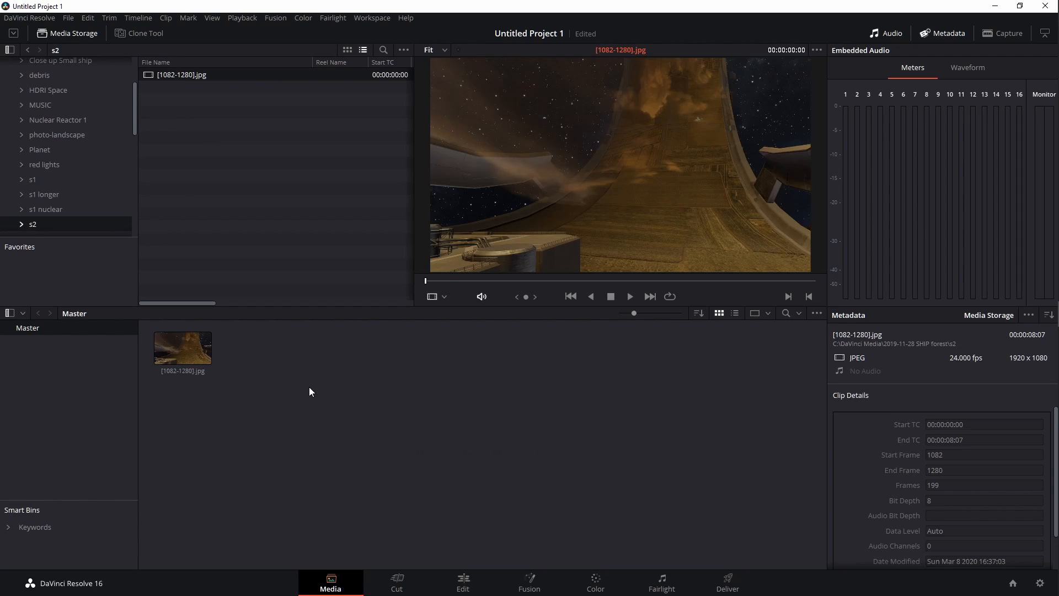
click(193, 349)
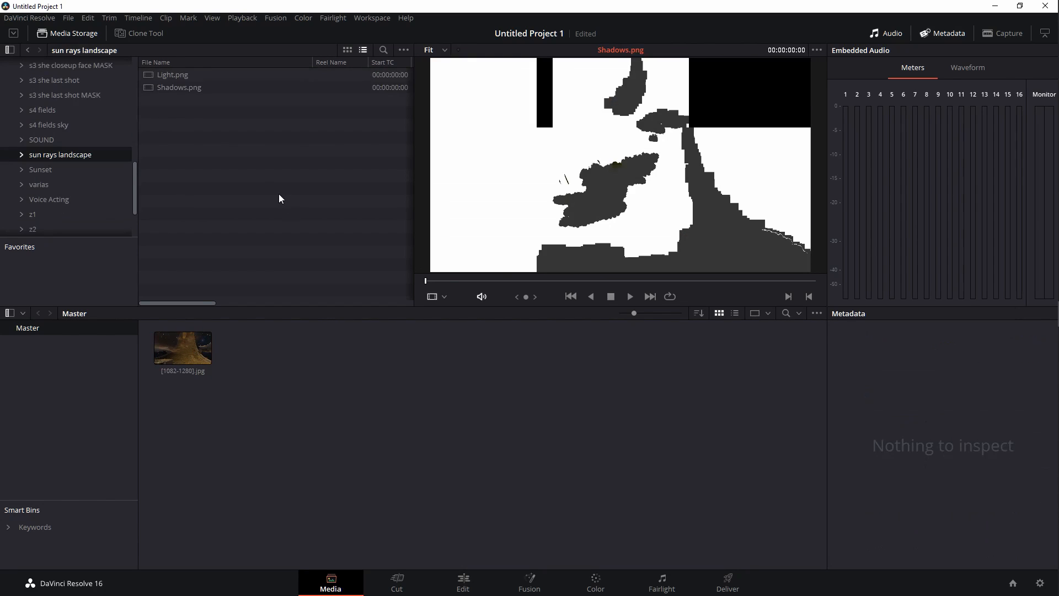
drag(276, 187, 291, 382)
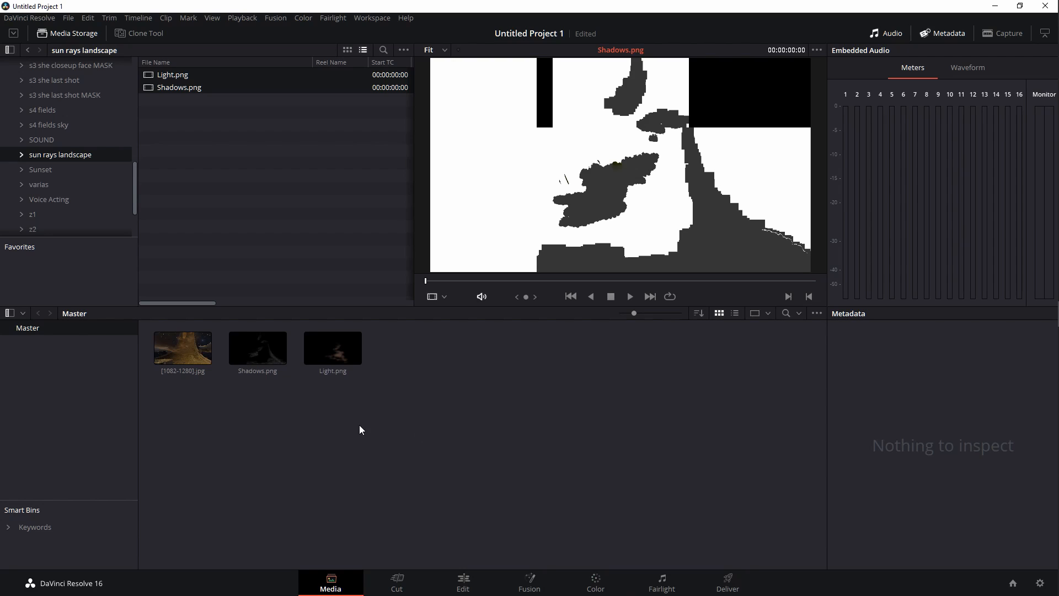
Create a timeline for editing by placing the [1082-1280].jpg sequence at its start on the first video track.
click(463, 580)
click(73, 35)
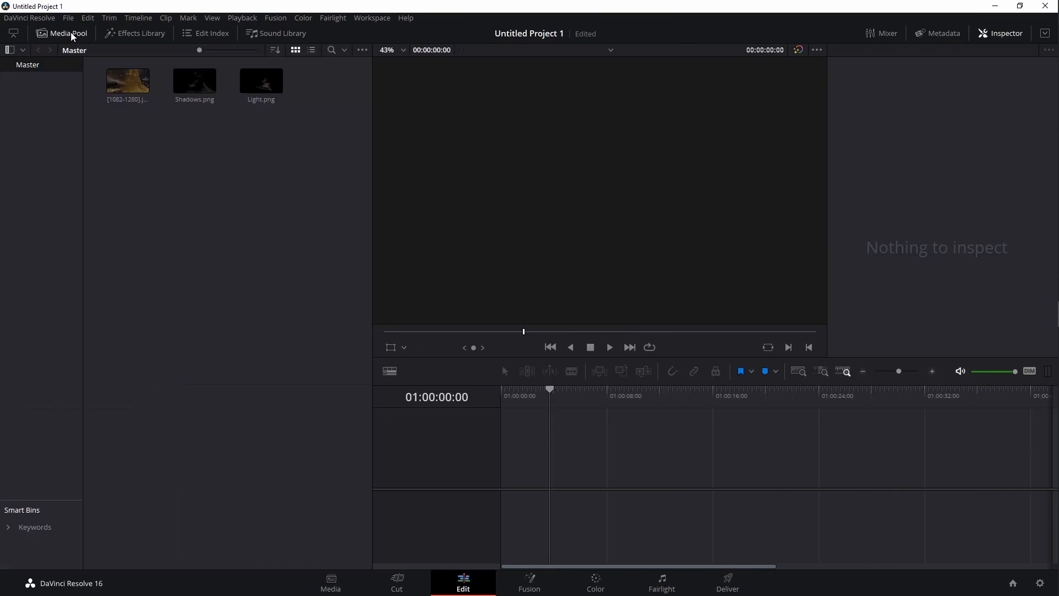
drag(128, 81, 507, 454)
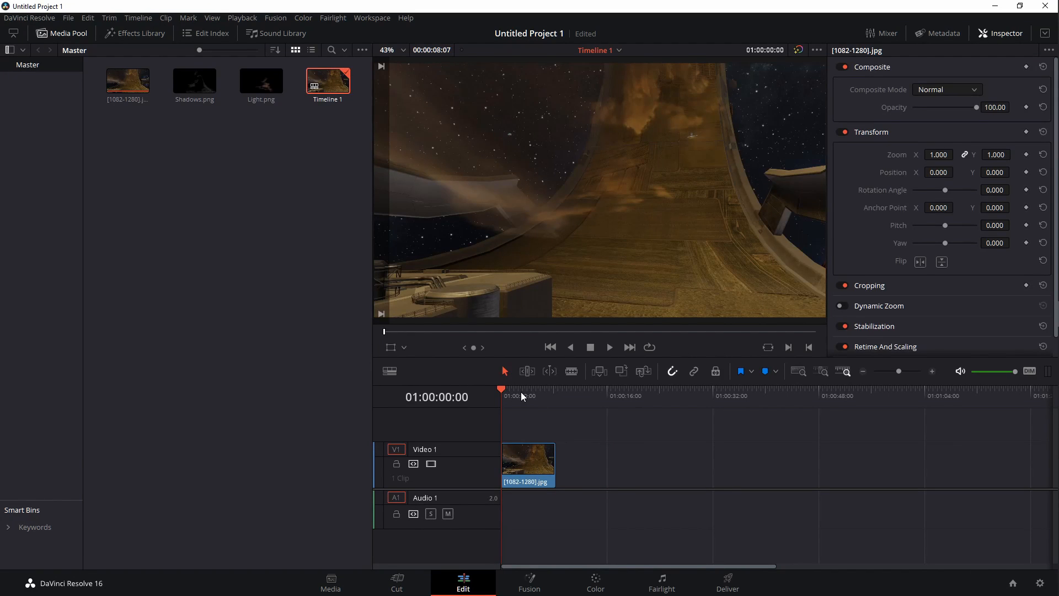
Move the playhead to 01:00:04:14 and open the [1082-1280].jpg clip in Fusion.
drag(510, 394, 531, 406)
click(545, 473)
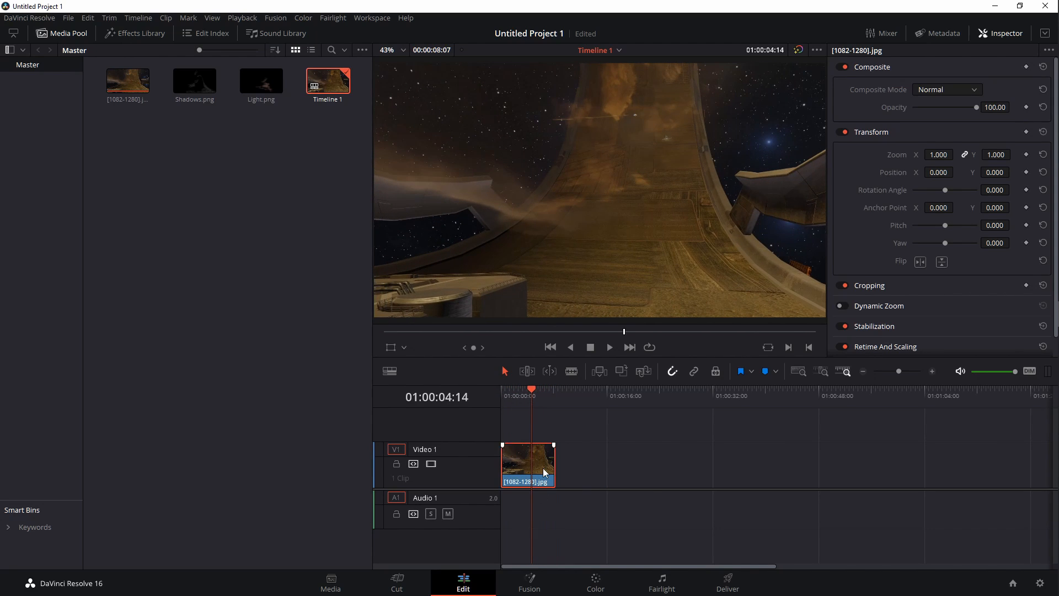
click(537, 588)
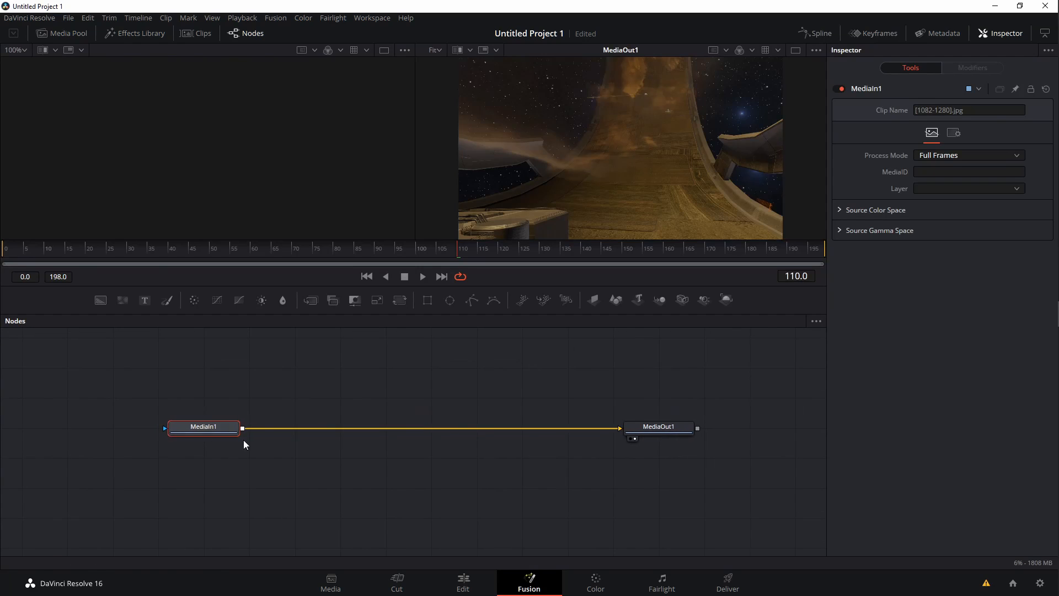
Add Light.png and Shadows.png from the media pool to the node graph as separate media inputs.
click(76, 32)
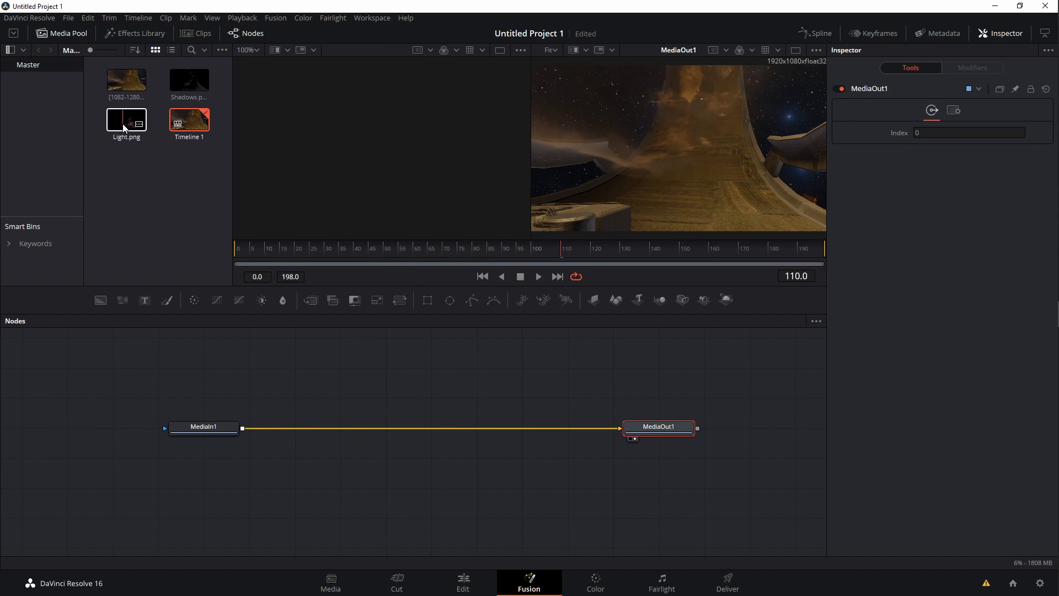
drag(127, 120, 340, 386)
drag(189, 77, 467, 382)
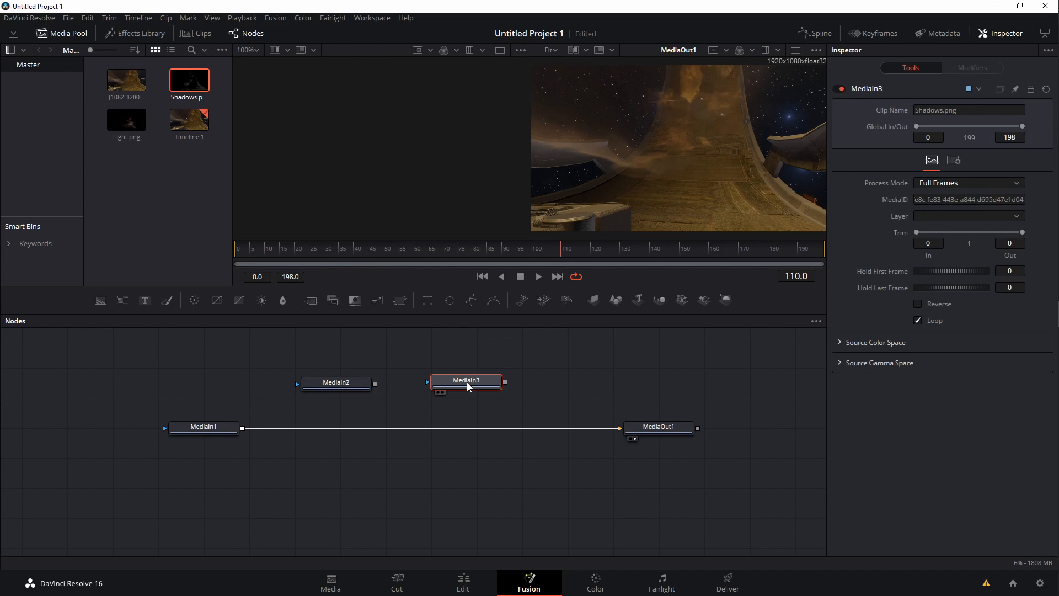
View the Light and Shadows input nodes alternately in the first viewer to compare their images.
key(1)
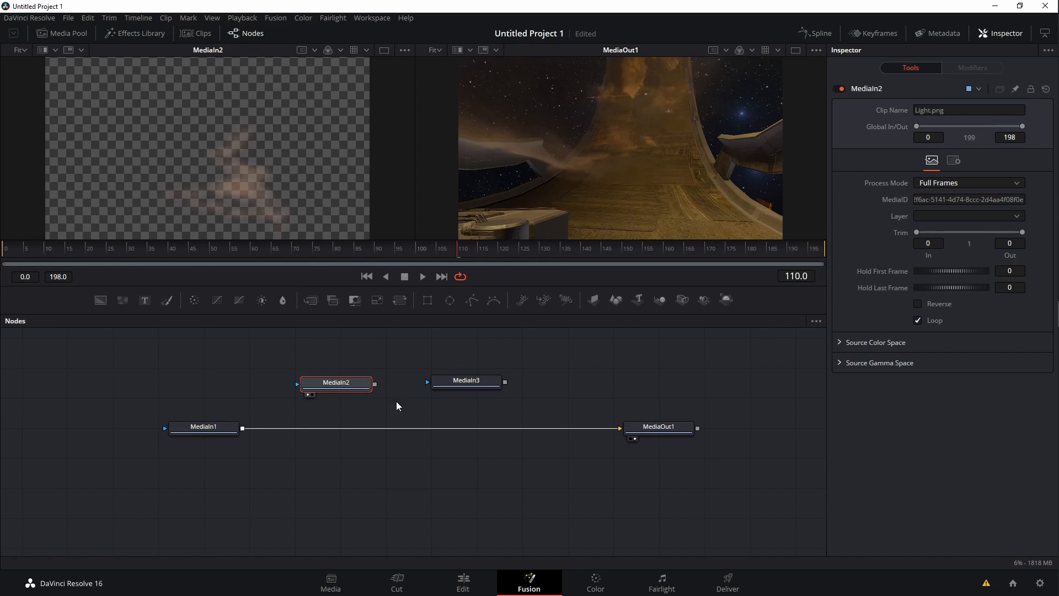
click(478, 386)
key(1)
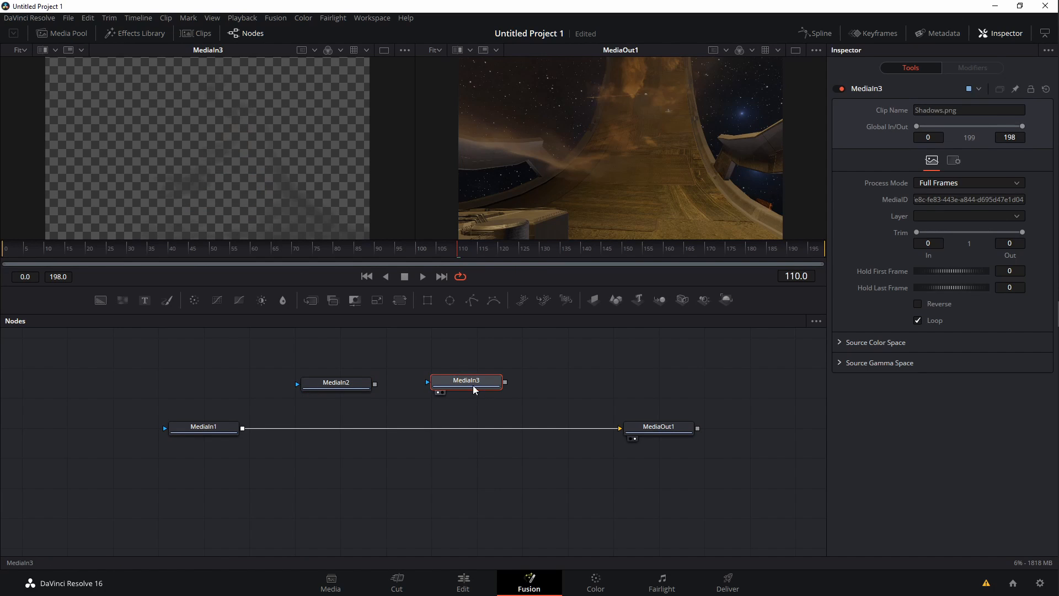
click(345, 382)
key(1)
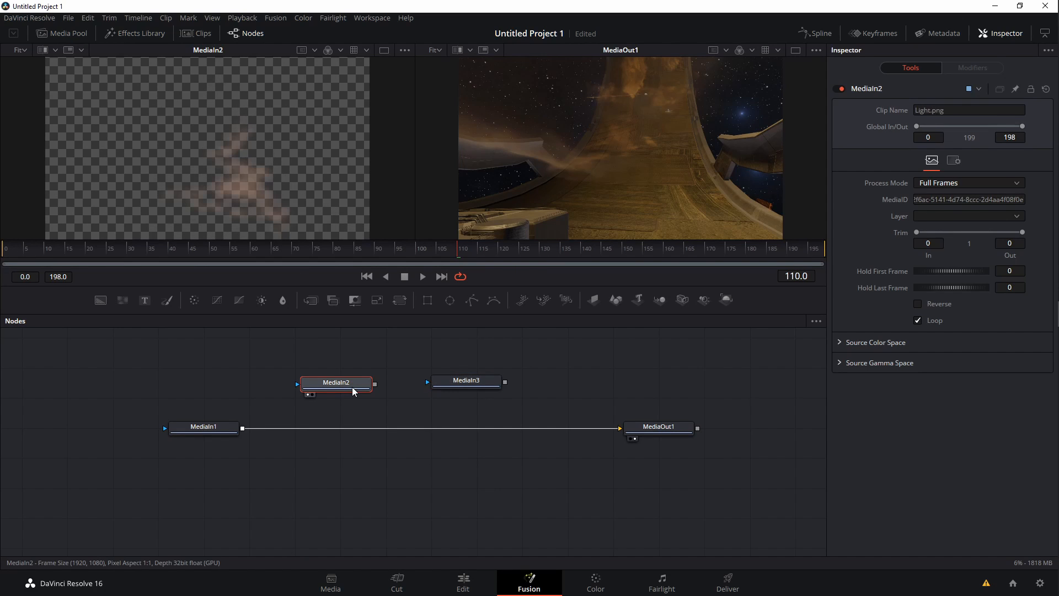
click(457, 382)
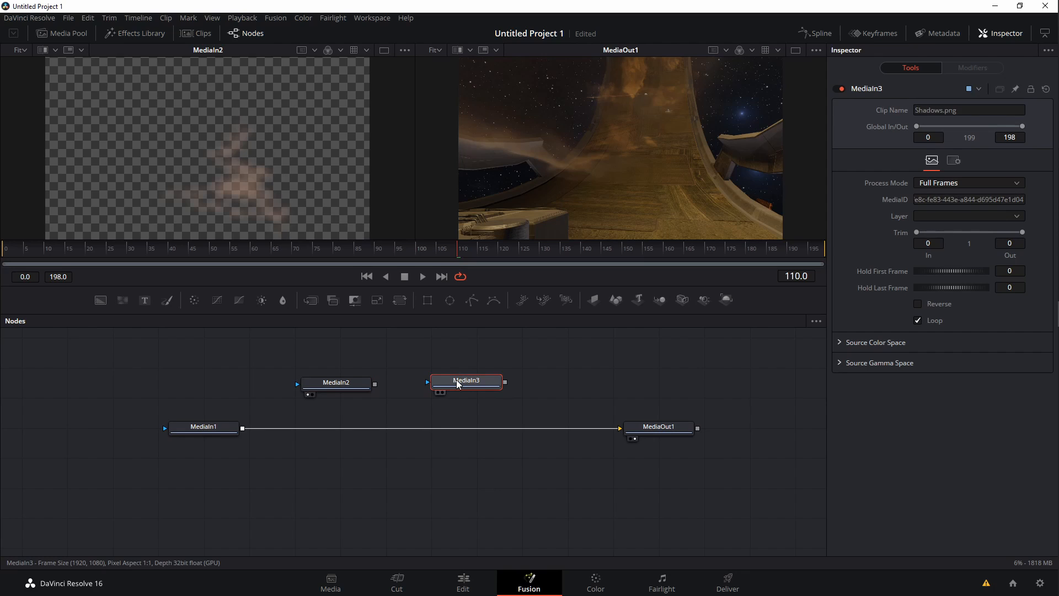
key(1)
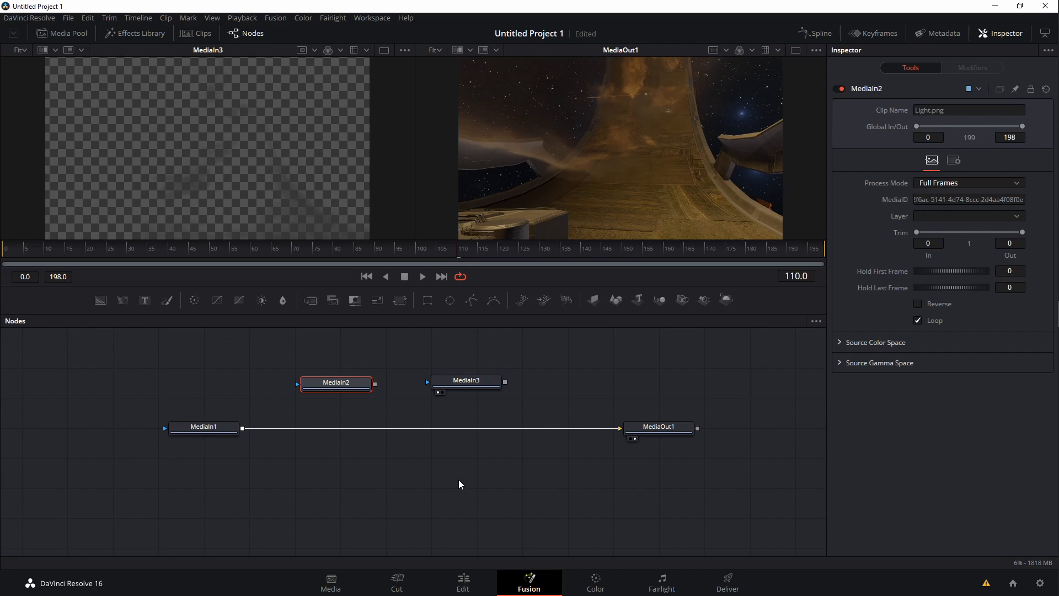
Merge the Shadows input over the footage, and merge the Light input over that result ahead of MediaOut1.
drag(340, 389, 242, 433)
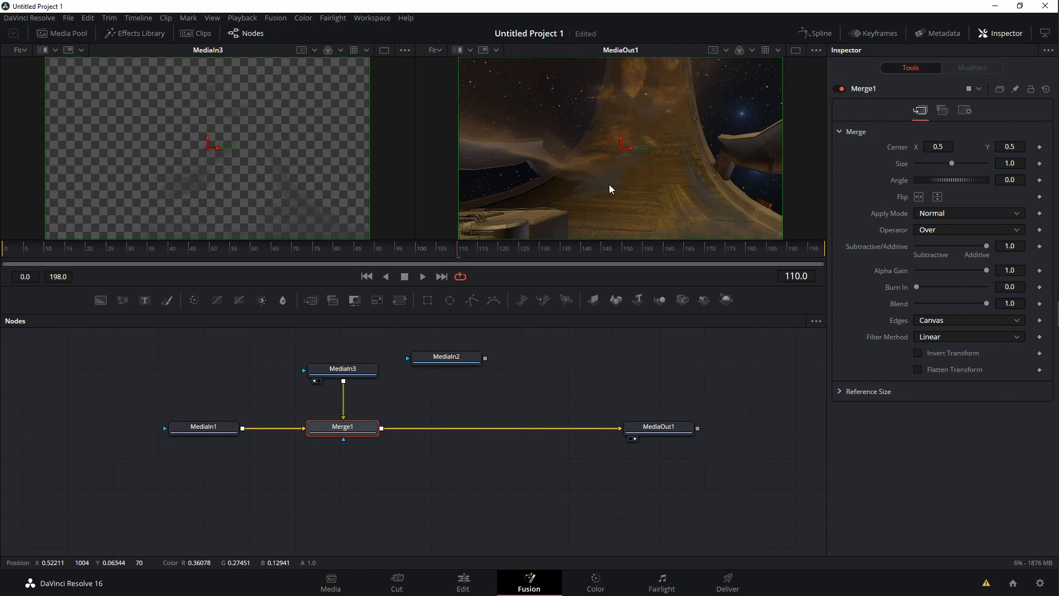
drag(690, 129, 693, 127)
drag(447, 357, 384, 428)
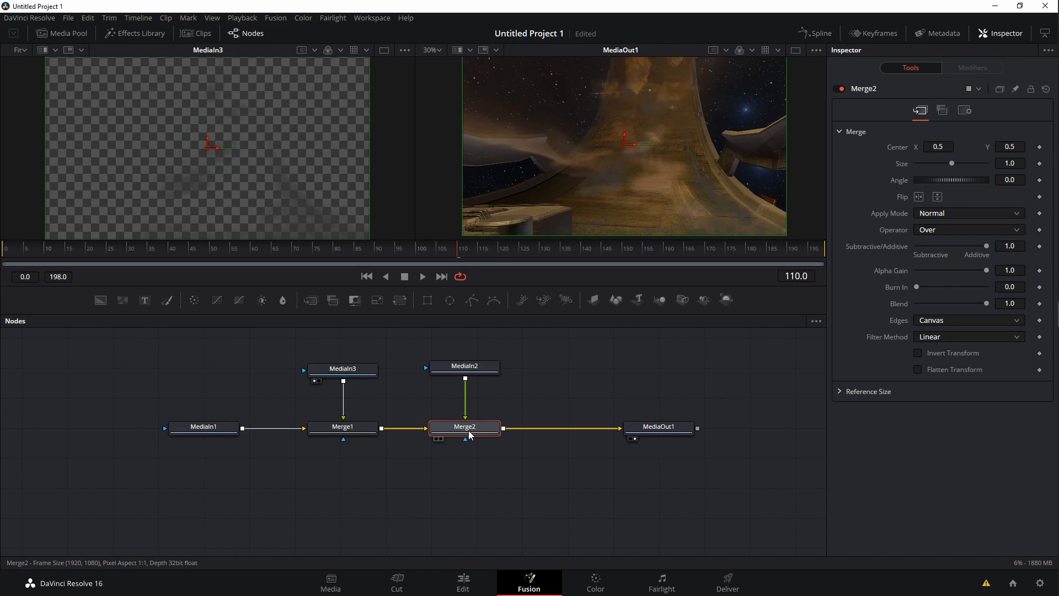
Set the Apply Mode of Merge1, which composites the shadows, to Multiply.
click(367, 432)
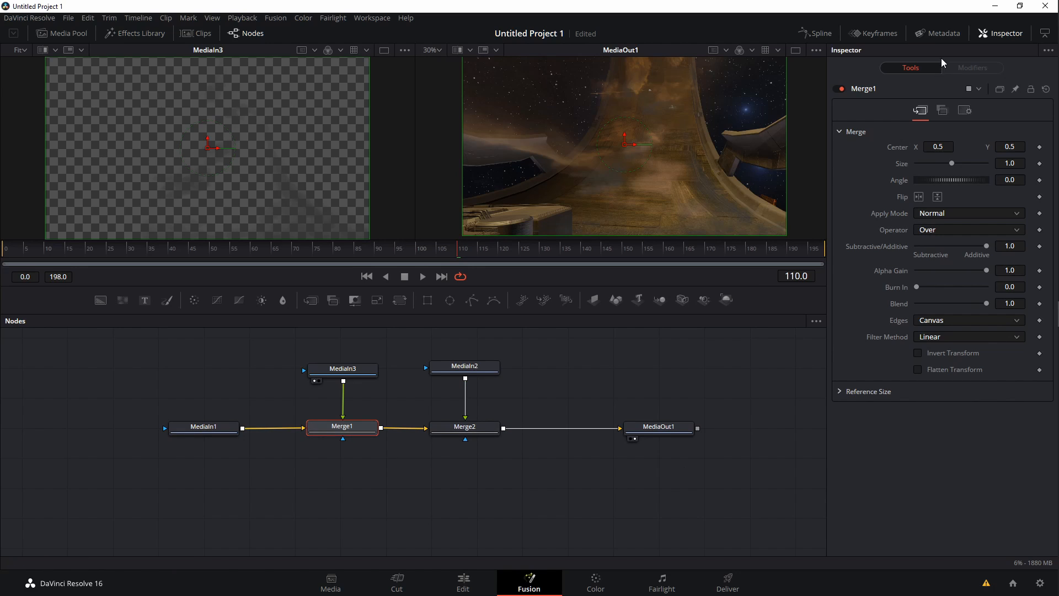
click(996, 37)
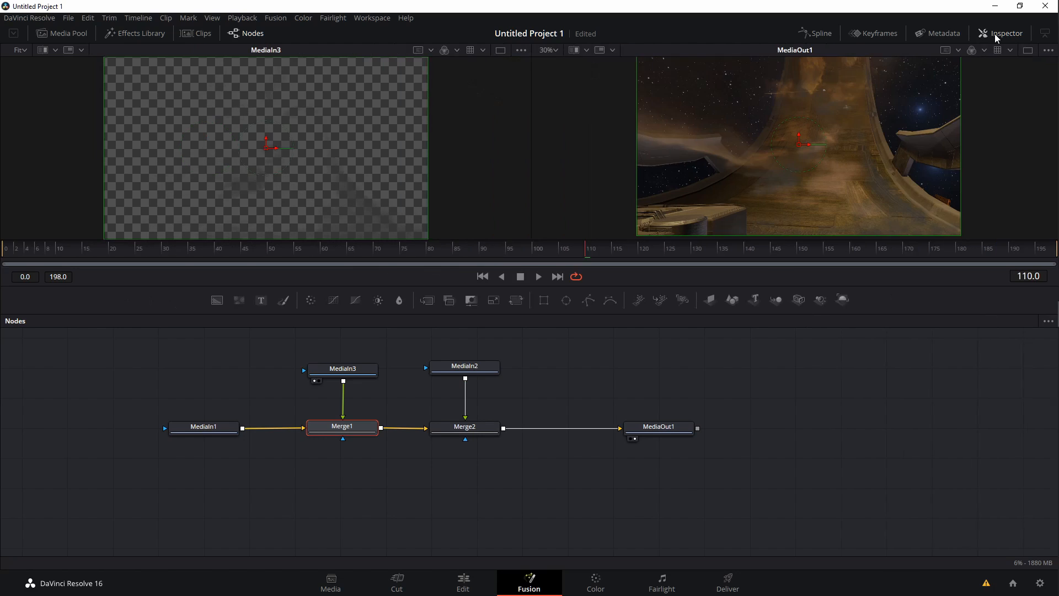
click(999, 37)
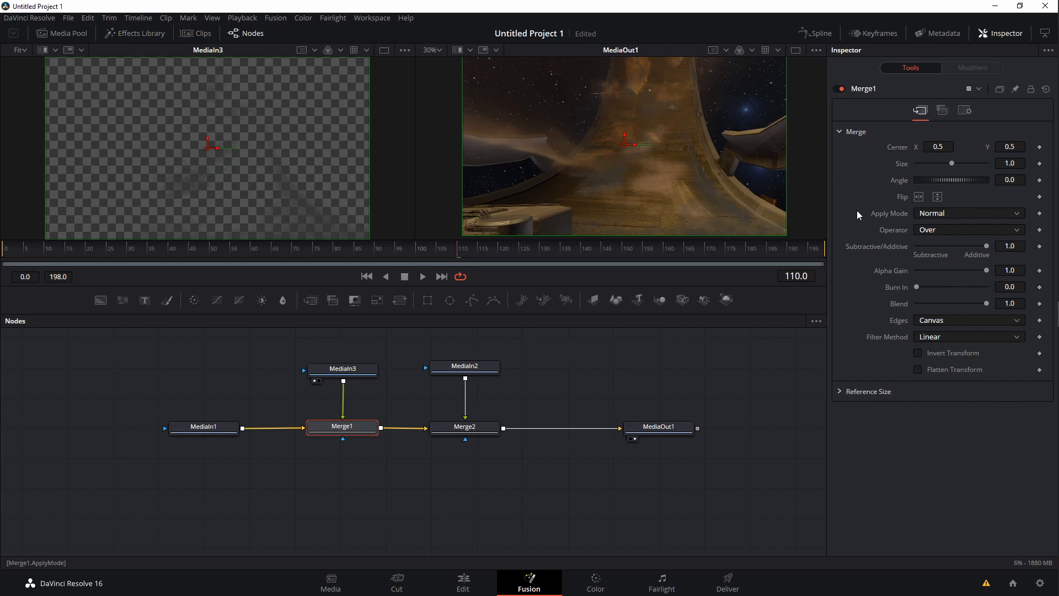
click(931, 214)
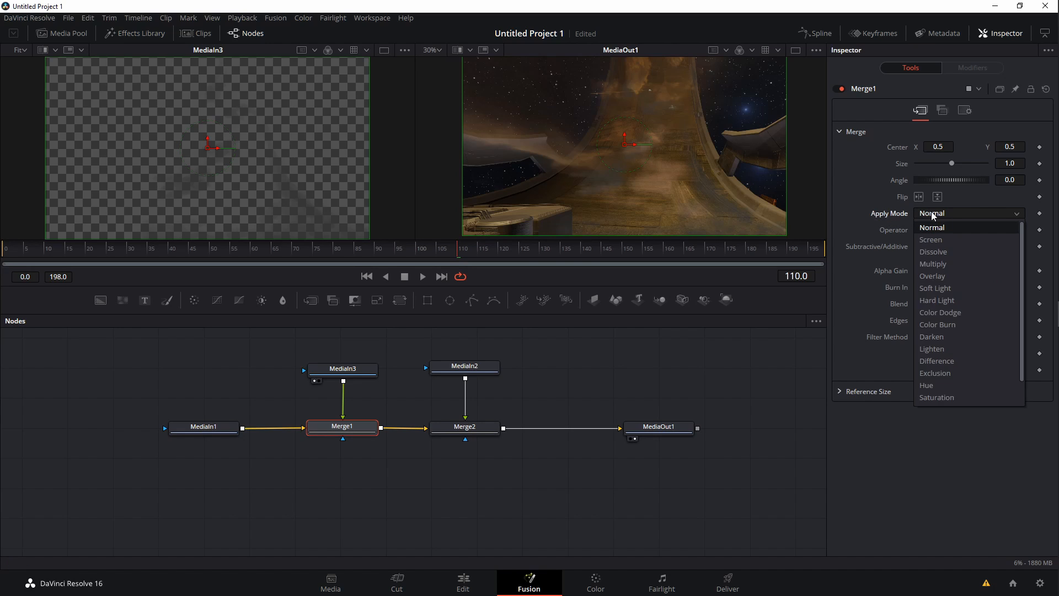
click(954, 269)
Set the Apply Mode of Merge2, which composites the light layer, to Color Dodge.
click(490, 433)
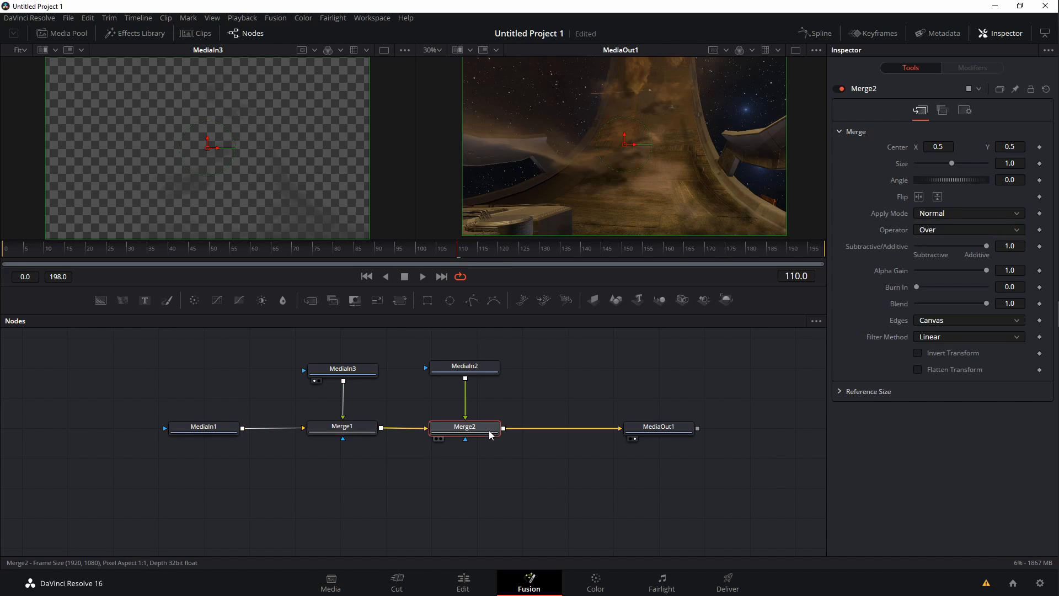
click(932, 215)
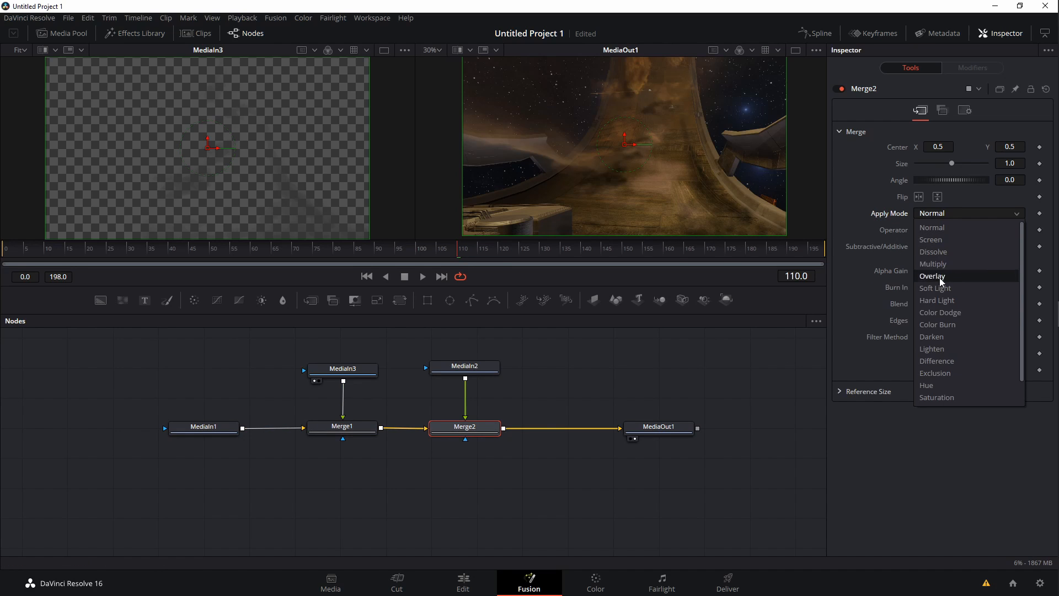
click(958, 313)
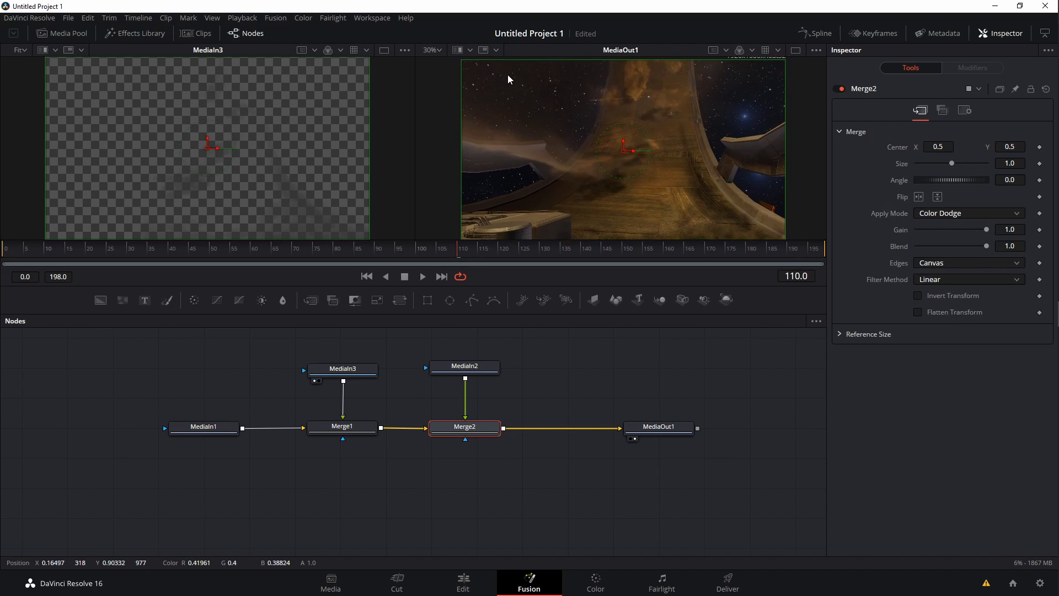
Enlarge the viewer area while keeping the node graph accessible, and fit the final composite to the MediaOut1 viewer.
drag(513, 311, 513, 468)
click(440, 52)
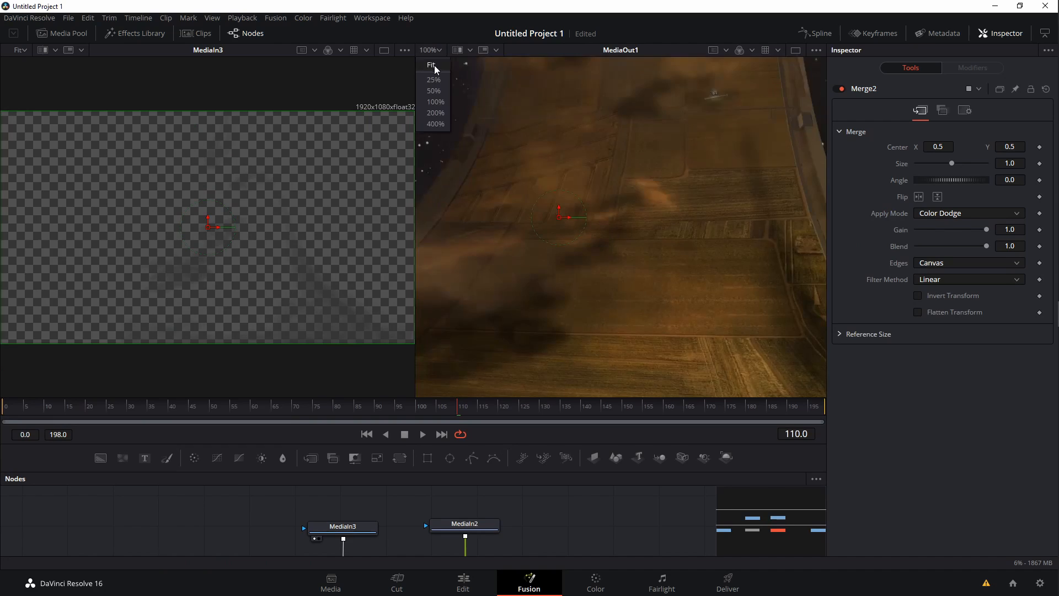
click(435, 66)
drag(661, 201, 666, 204)
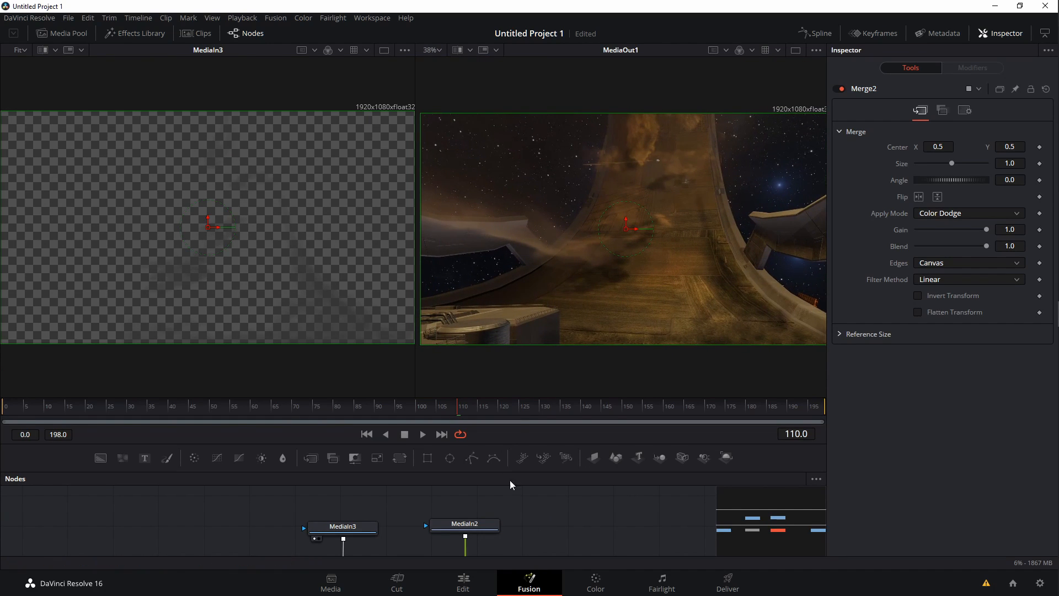
drag(514, 442, 514, 343)
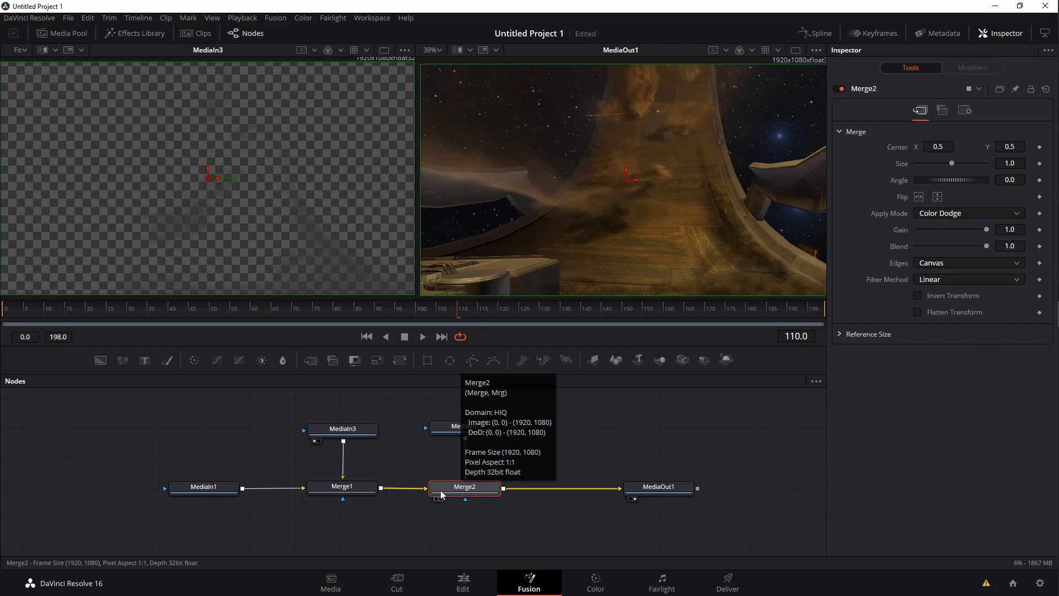
Disable and re-enable Merge2 and Merge1 to compare the footage with and without the painted light and shadows.
drag(473, 530, 348, 484)
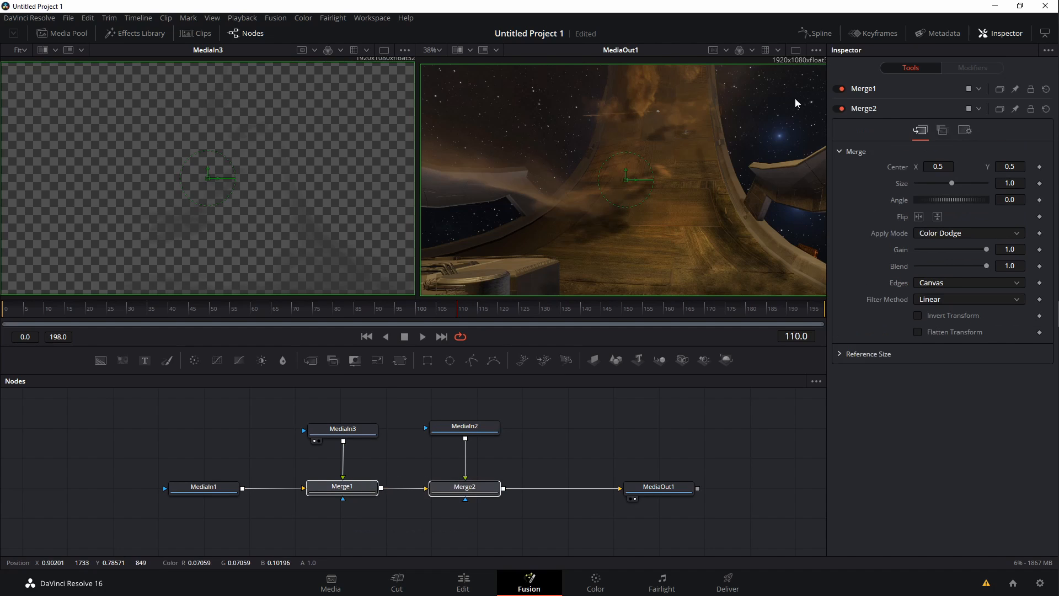
click(886, 111)
click(842, 109)
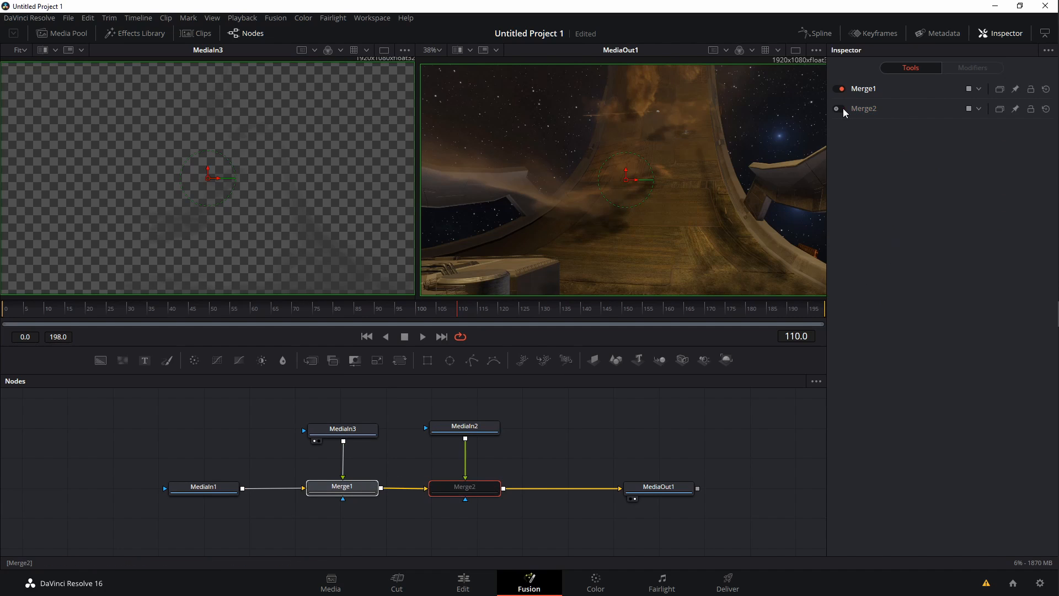
click(842, 109)
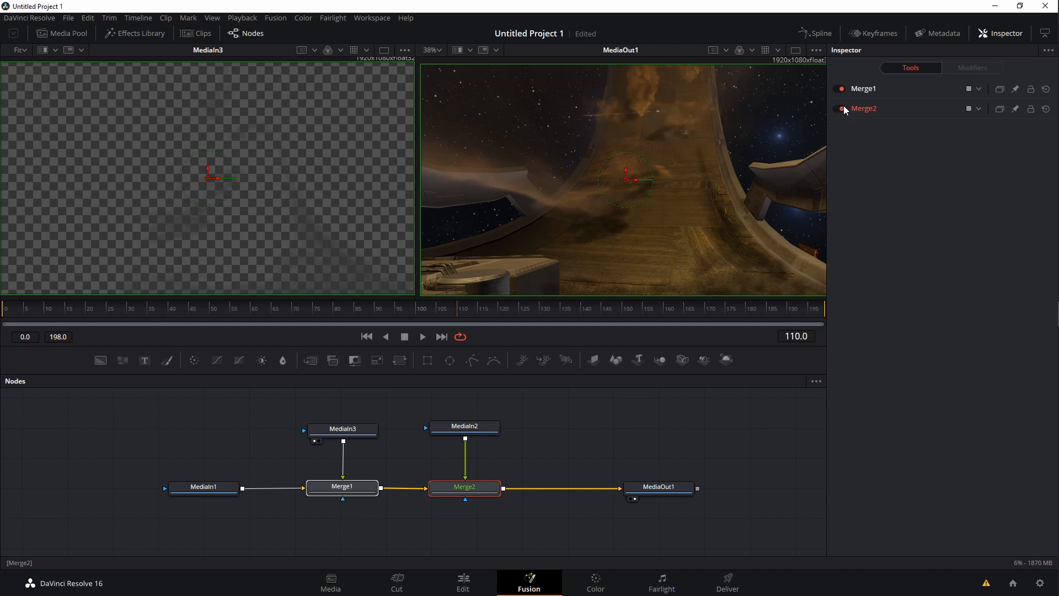
click(523, 530)
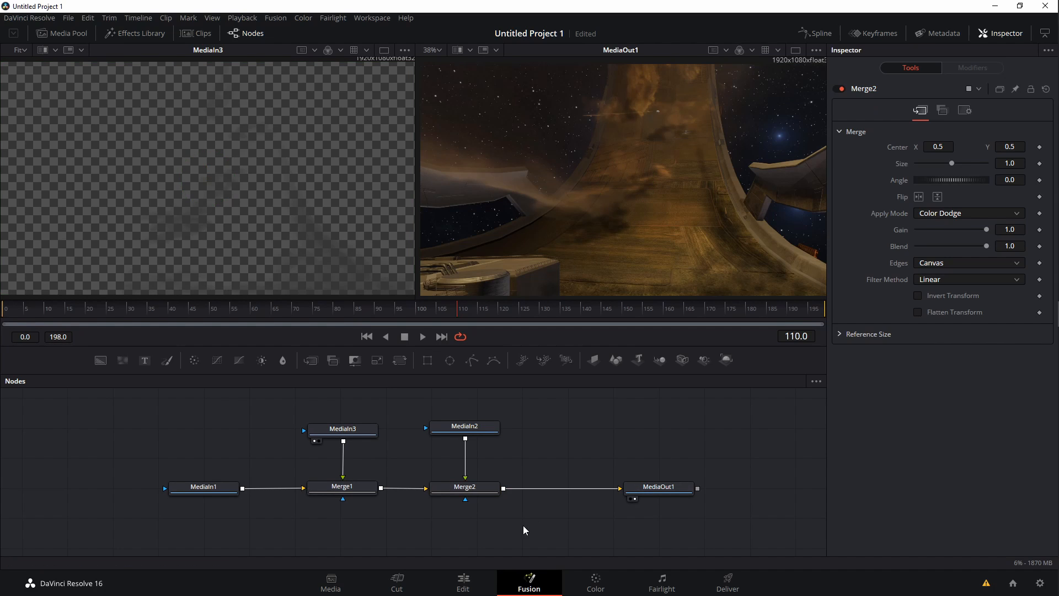
drag(520, 533, 306, 422)
click(893, 111)
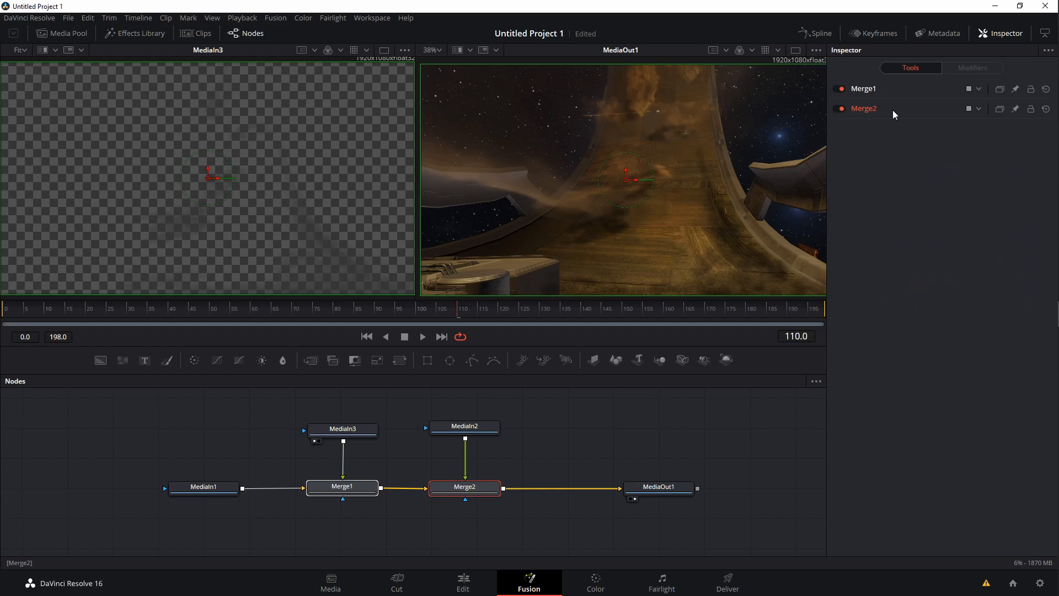
click(842, 109)
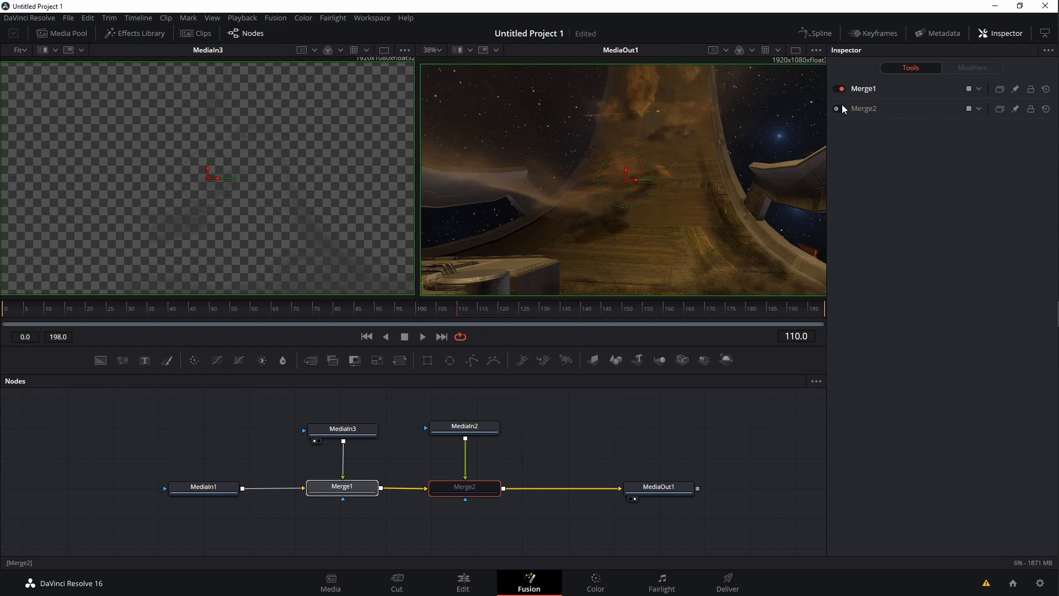
click(843, 88)
click(842, 88)
click(842, 109)
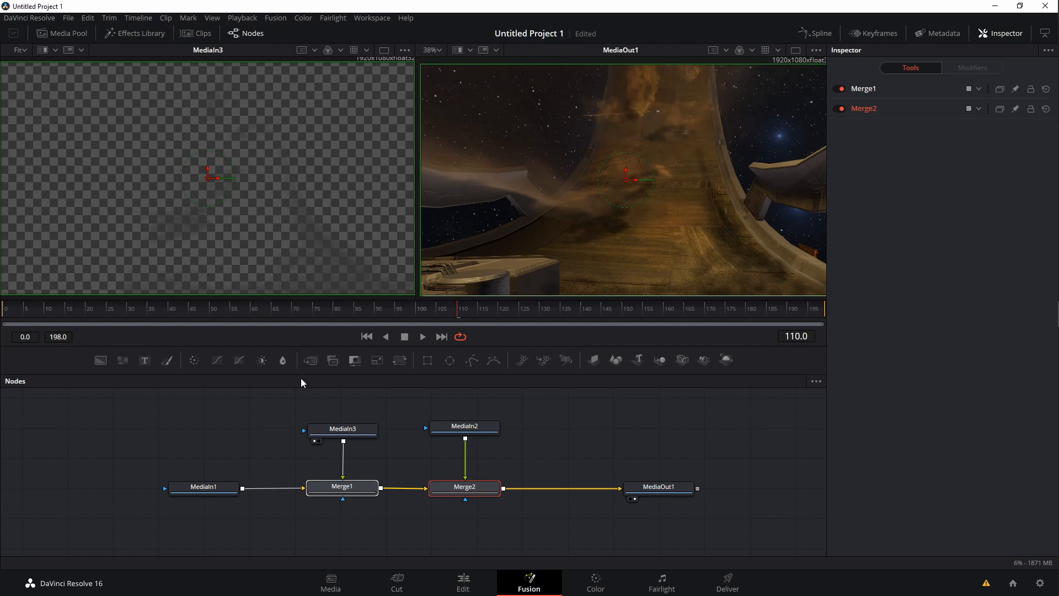
Check the composite across the frame range, stop on frame 198, and insert a Transform node between the Shadows input and Merge1.
mouse_move(67, 319)
mouse_down()
mouse_move(11, 310)
mouse_move(78, 309)
mouse_up()
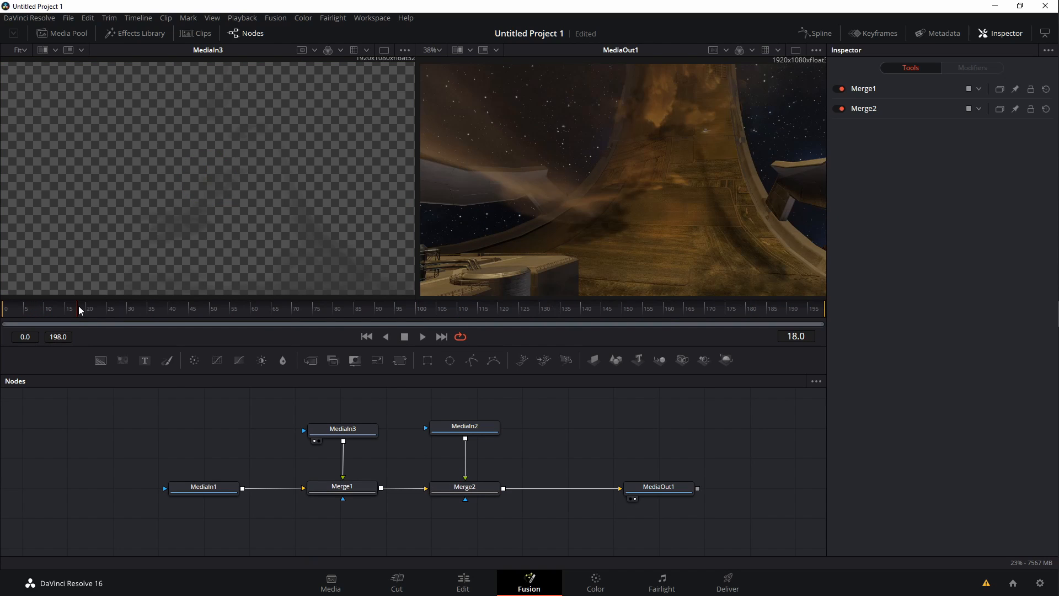
drag(478, 318, 822, 308)
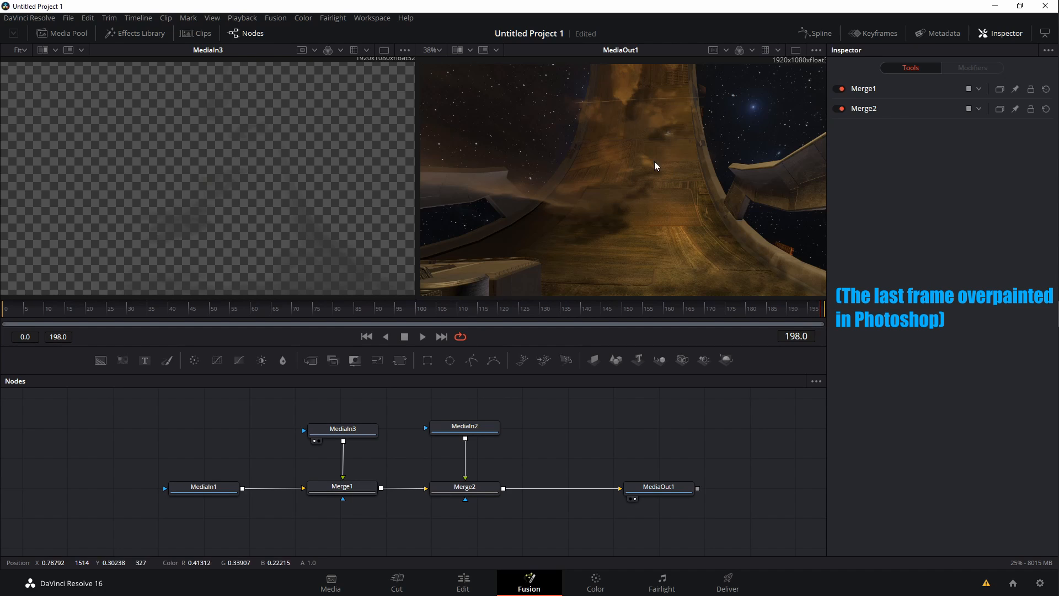
click(468, 429)
drag(368, 436, 366, 409)
drag(466, 442, 466, 424)
click(360, 419)
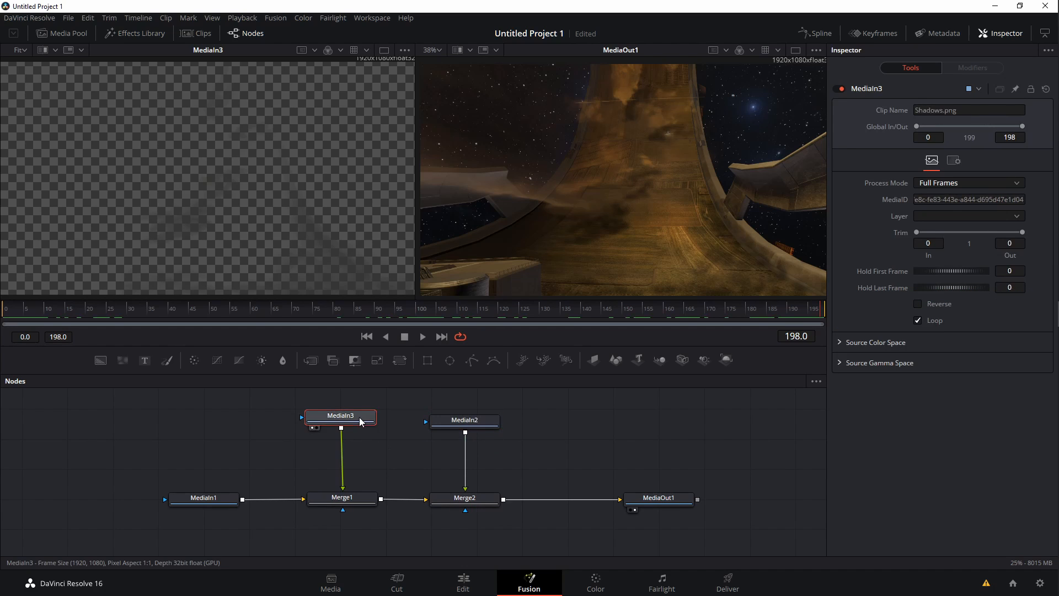
click(399, 360)
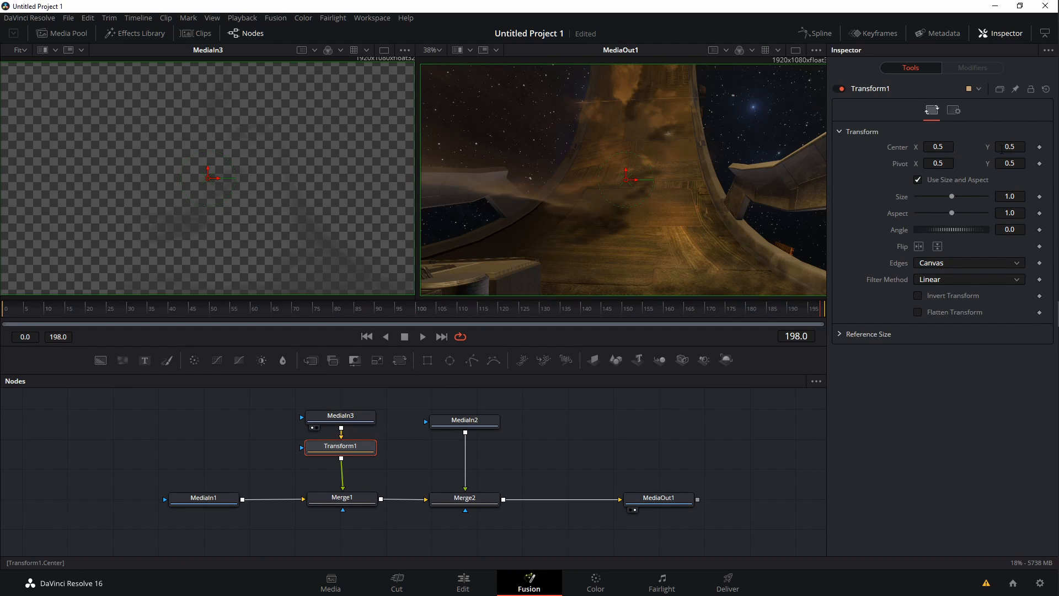
Keyframe the Center and Angle of Transform1 at frame 198, keeping Center at 0.5, 0.5 and Angle at 0.0.
click(1040, 147)
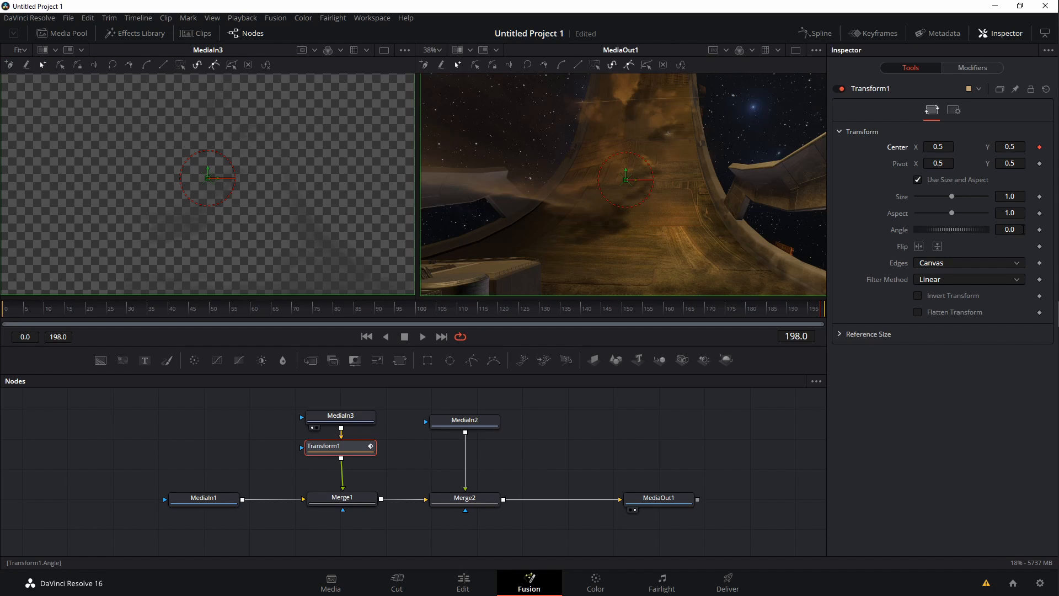
click(1040, 231)
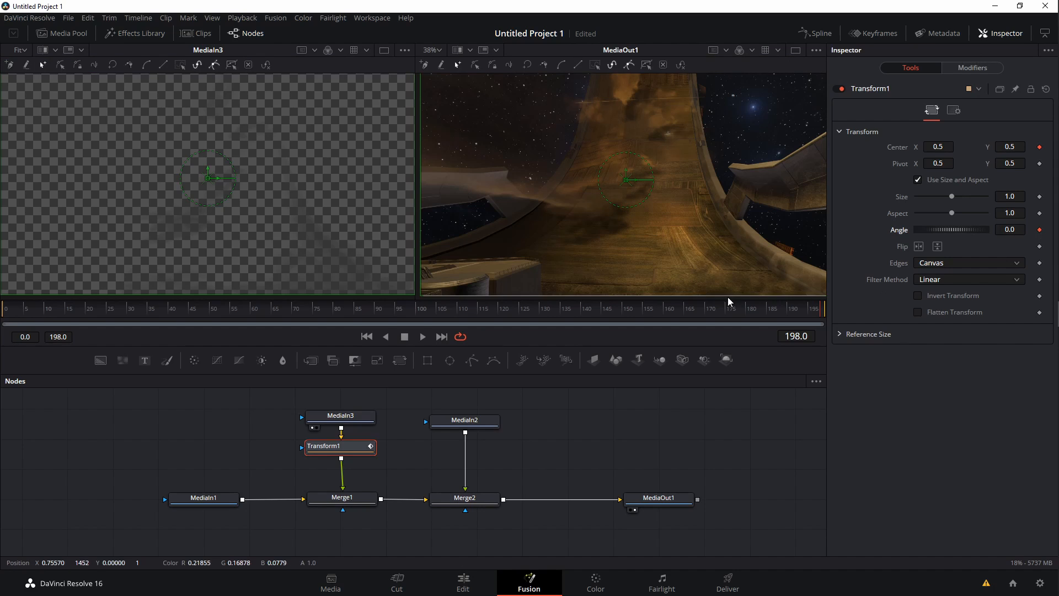
mouse_move(555, 210)
mouse_down()
mouse_move(538, 216)
mouse_move(554, 215)
mouse_up()
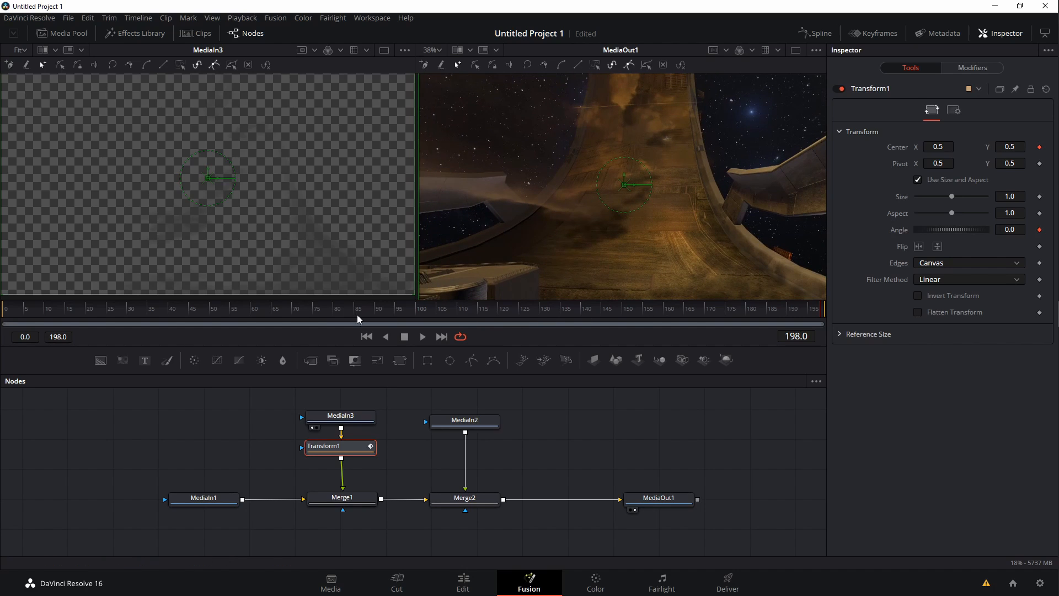
At frame 0, align the shadows with the footage by keyframing Transform1's Center at about X 0.593, Y 0.502 and Angle at 0.0.
drag(357, 314, 4, 316)
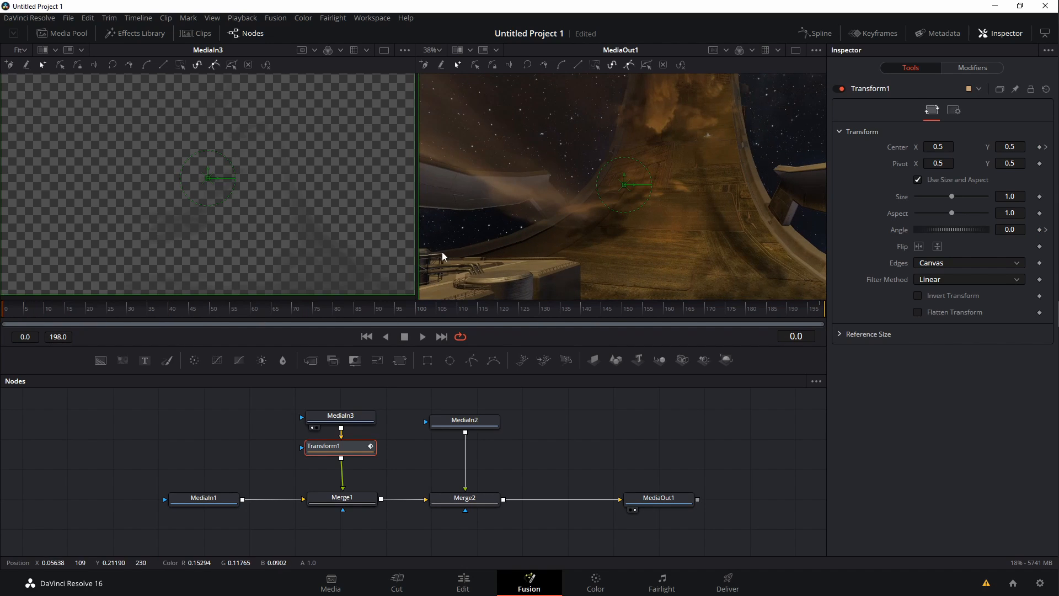
mouse_move(639, 203)
mouse_down()
mouse_move(609, 199)
mouse_move(607, 186)
mouse_move(635, 184)
mouse_move(625, 196)
mouse_move(631, 188)
mouse_up()
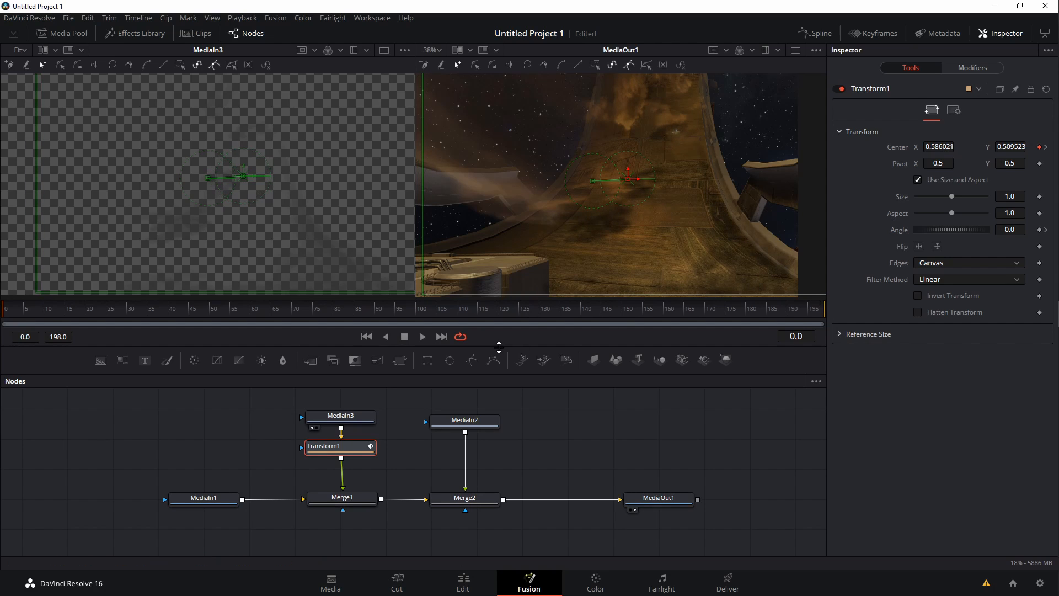
click(443, 337)
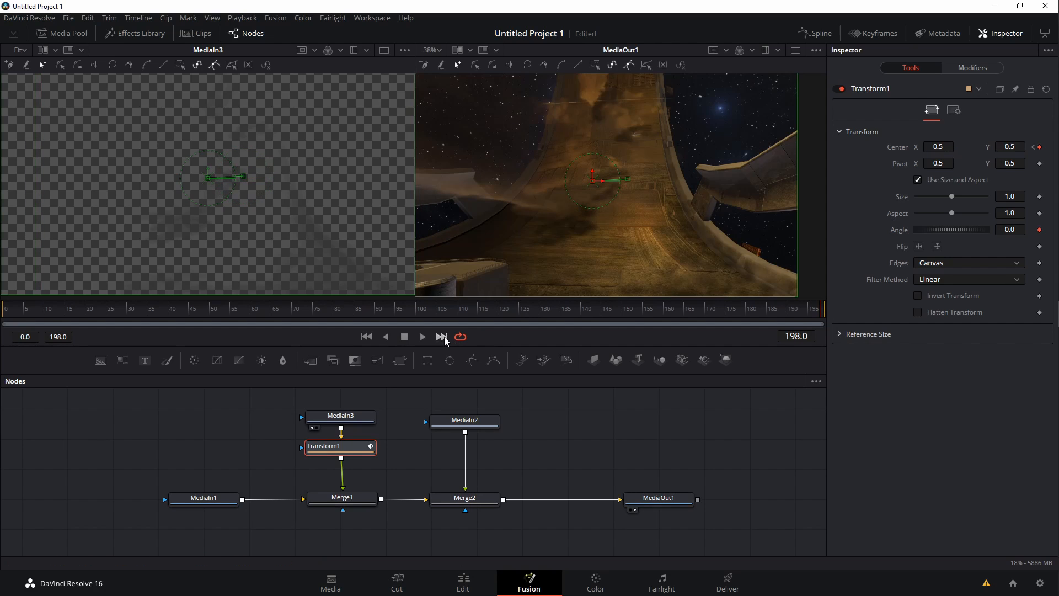
click(367, 337)
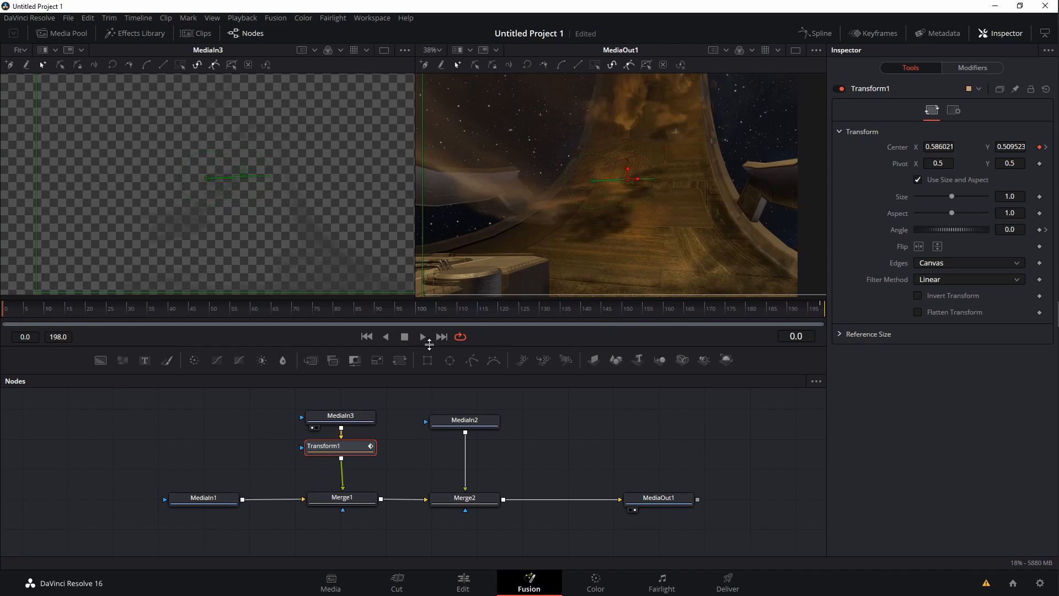
click(442, 337)
click(368, 338)
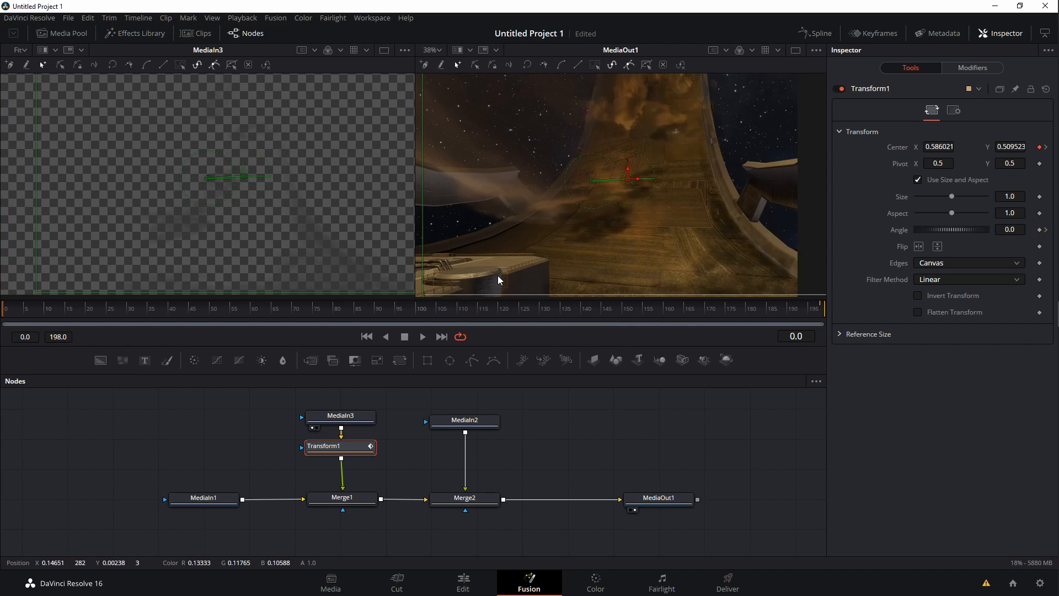
drag(630, 179, 632, 181)
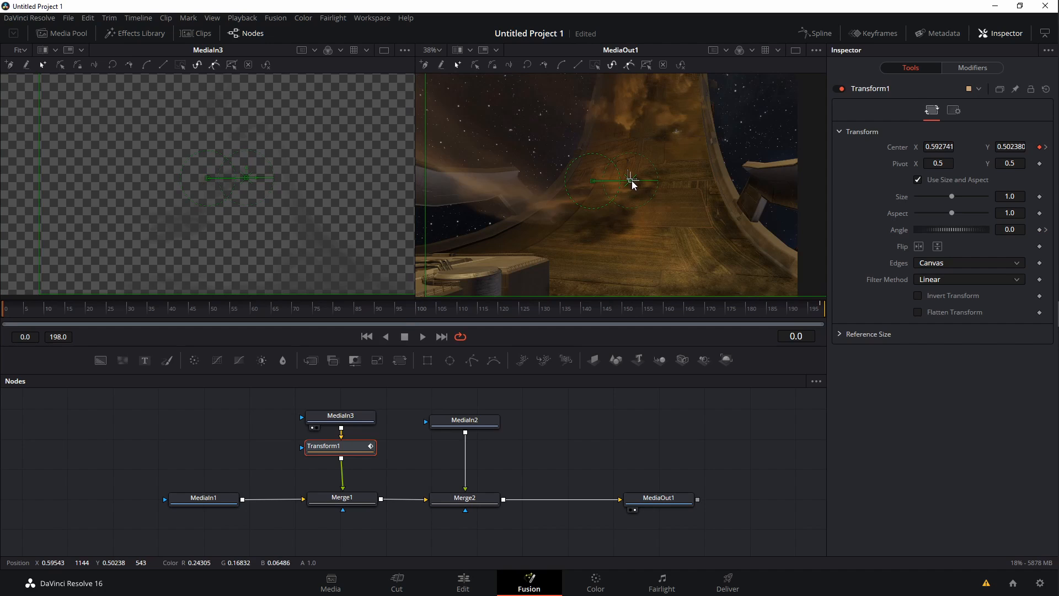
drag(970, 230, 970, 230)
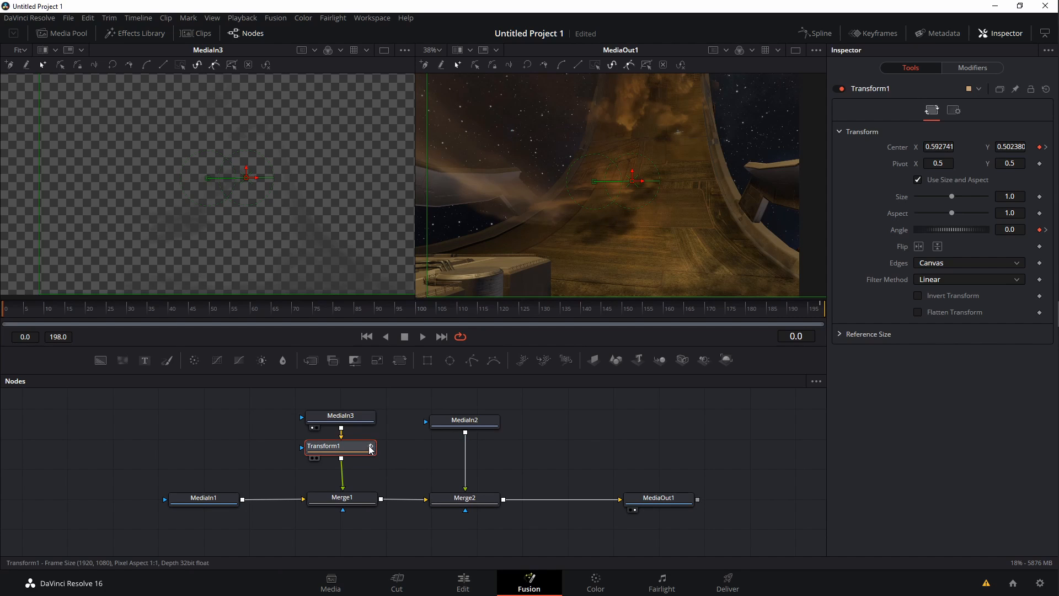
Paste a copy of Transform1 between the Light input and Merge2, and check the animated layers across the timeline.
click(498, 423)
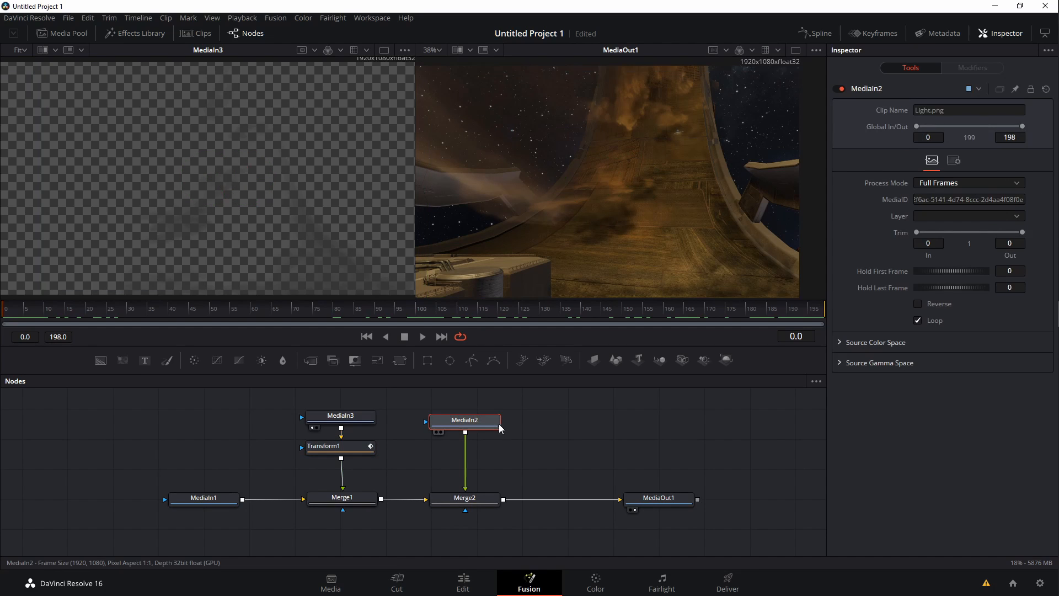
key(ctrl+v)
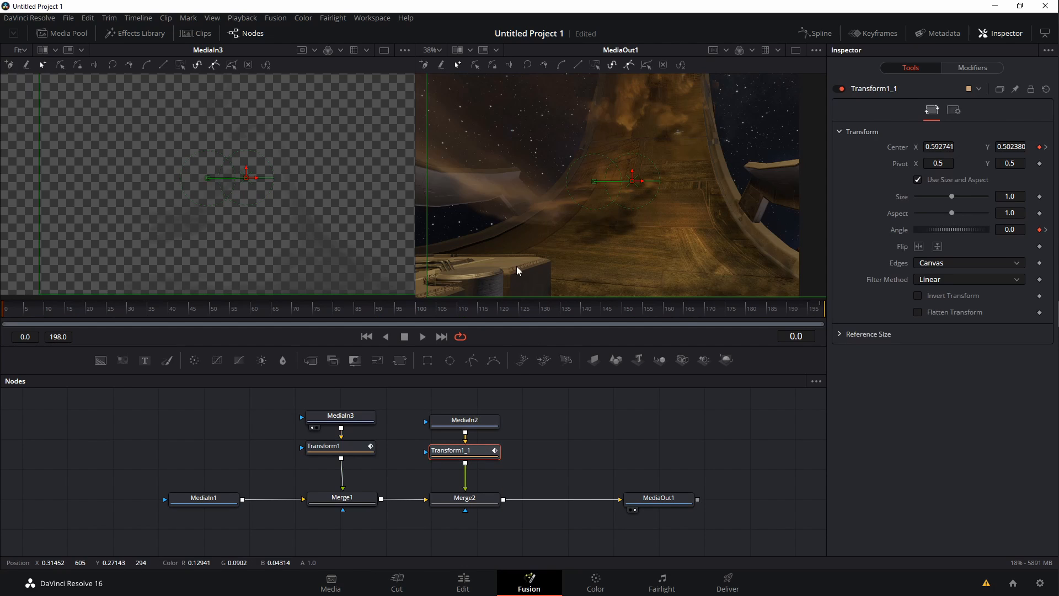
click(763, 307)
drag(791, 304, 250, 335)
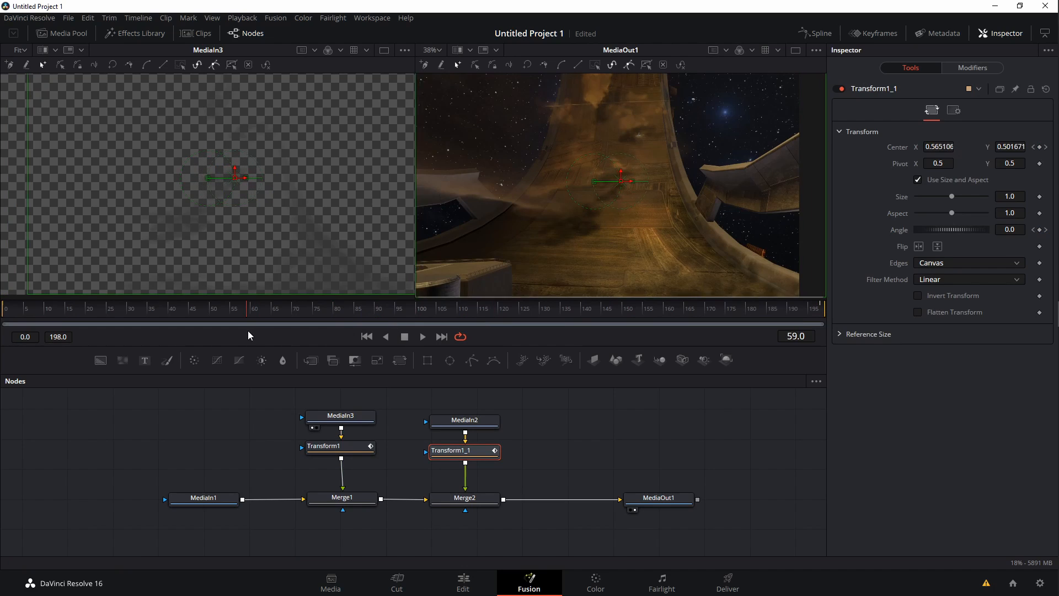
click(7, 307)
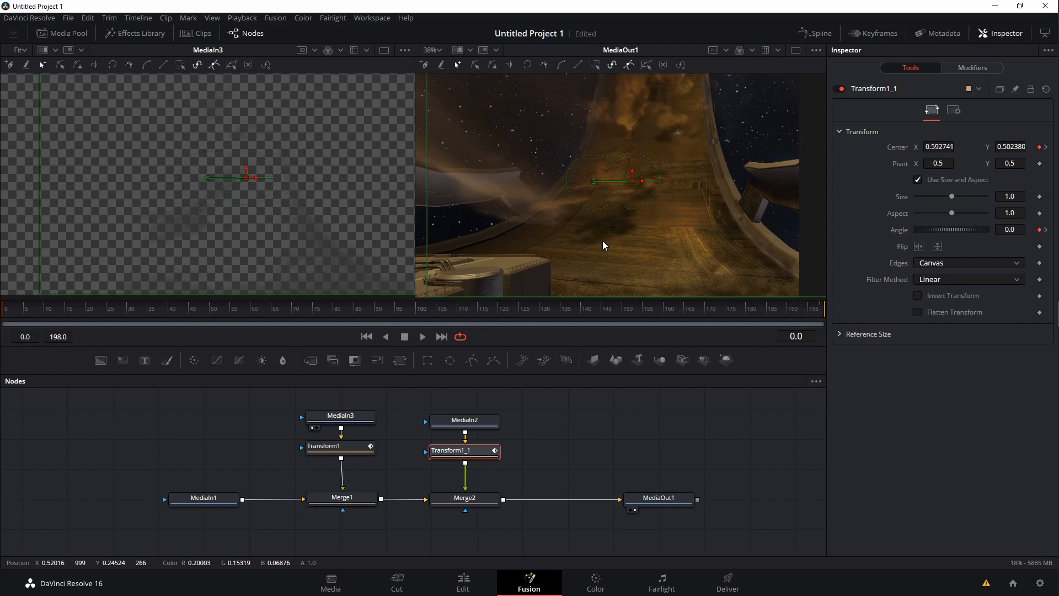
Make room above the light layer's Transform, show MediaIn2 in the first viewer, and insert a Brightness/Contrast node after MediaIn2.
click(486, 429)
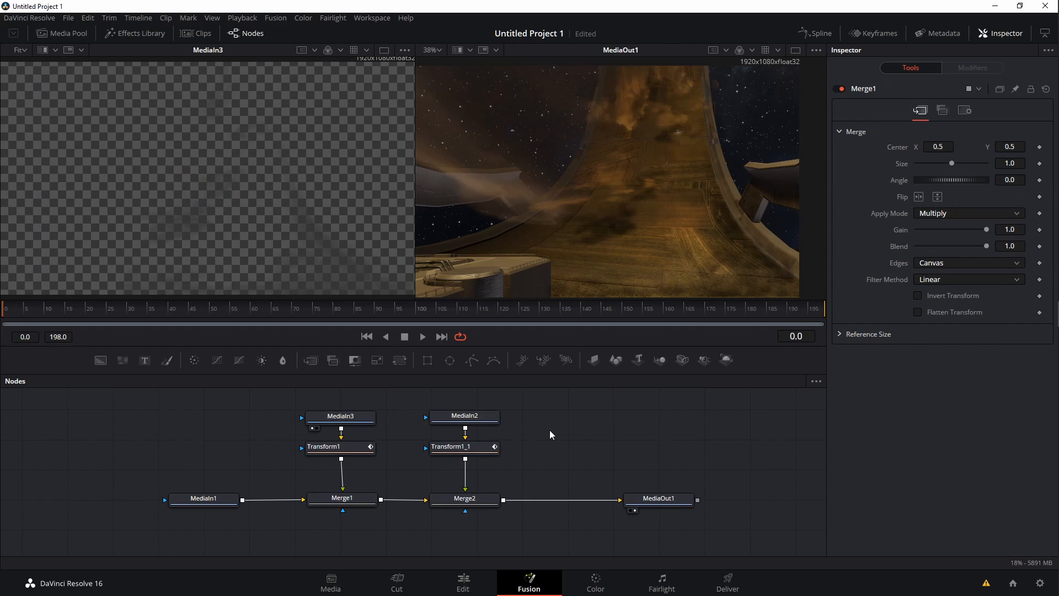
drag(549, 429, 539, 455)
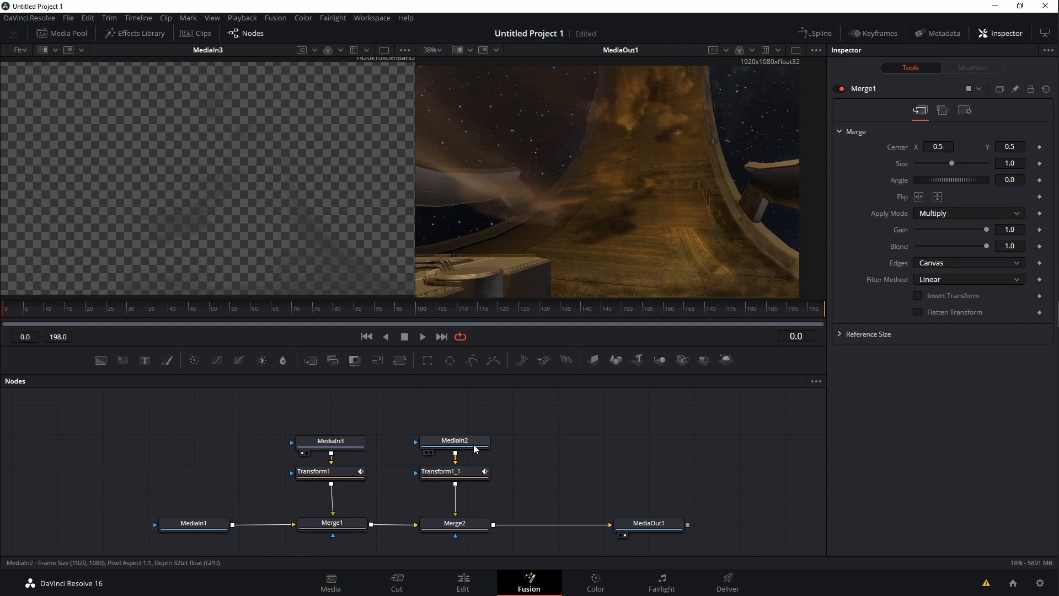
drag(475, 449, 473, 408)
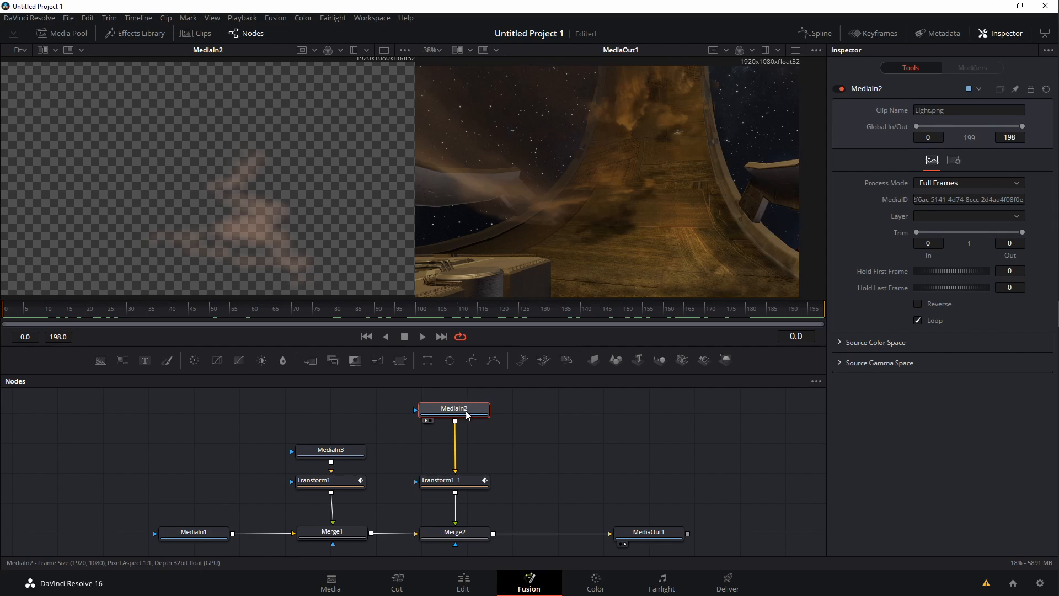
click(262, 360)
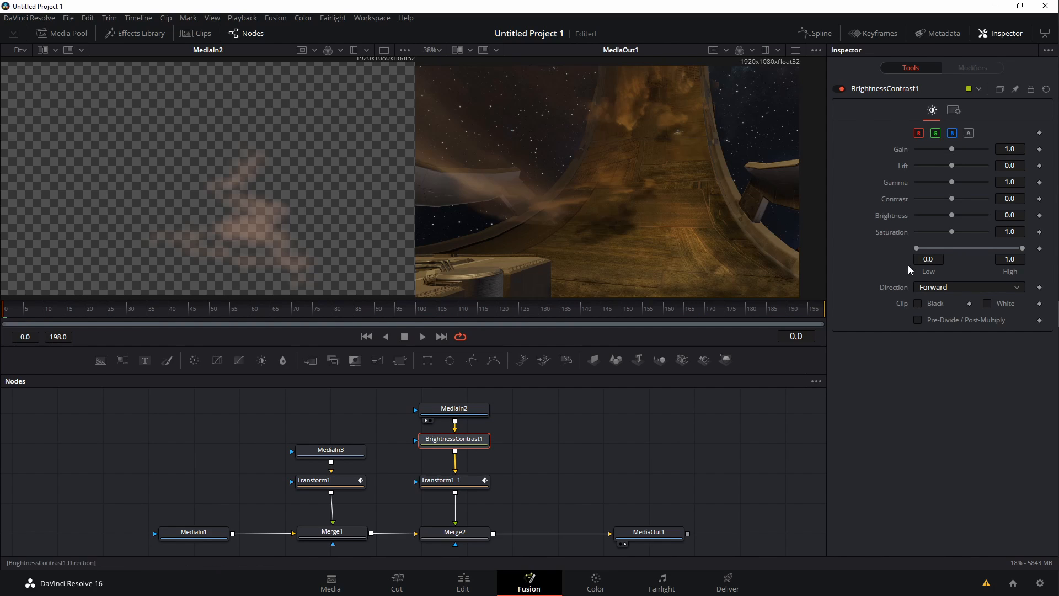
Brighten the light layer in the Brightness/Contrast node with Gain at about 1.95, adjust the Contrast slightly and lower the Saturation.
mouse_move(952, 153)
mouse_down()
mouse_move(937, 150)
mouse_move(974, 152)
mouse_move(959, 153)
mouse_up()
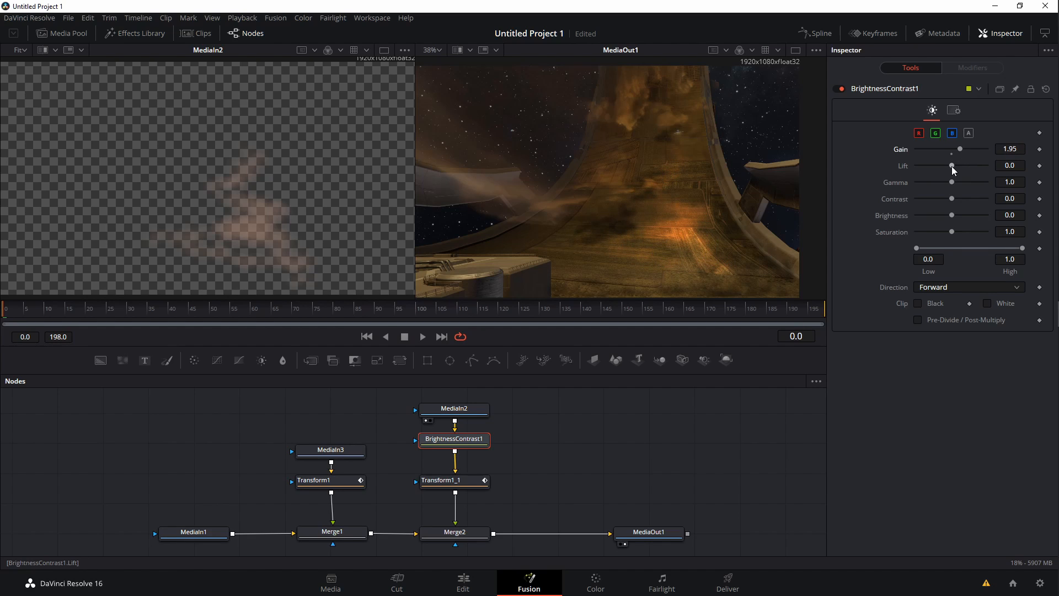
mouse_move(954, 202)
mouse_down()
mouse_move(940, 199)
mouse_move(968, 198)
mouse_move(953, 197)
mouse_up()
mouse_move(952, 232)
mouse_down()
mouse_move(935, 233)
mouse_move(976, 233)
mouse_move(941, 231)
mouse_up()
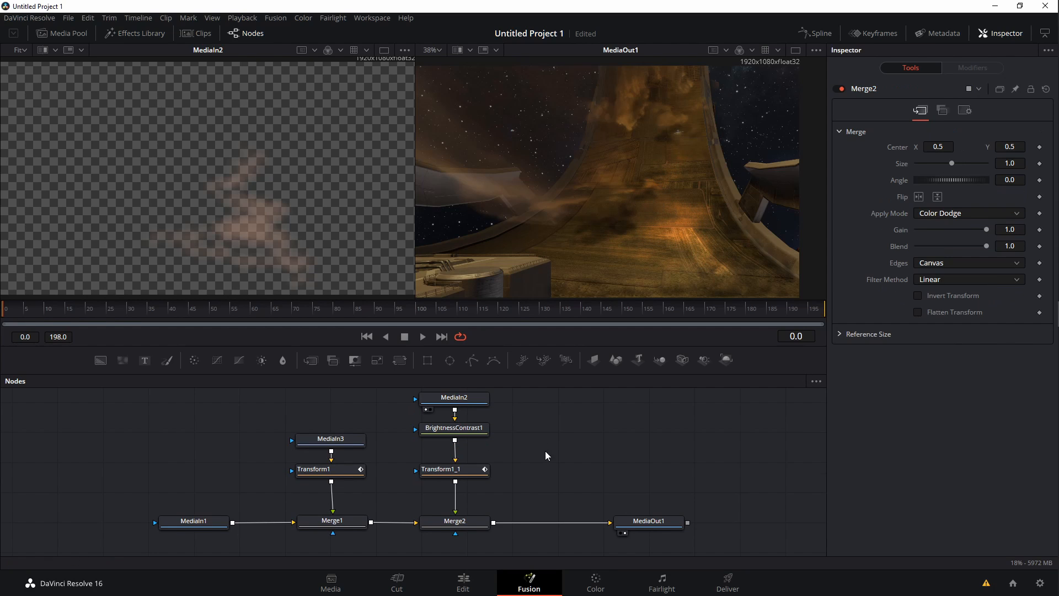
Enlarge the viewers and compare the composite with Merge1 and Merge2 disabled and enabled, leaving both enabled.
drag(525, 346, 516, 419)
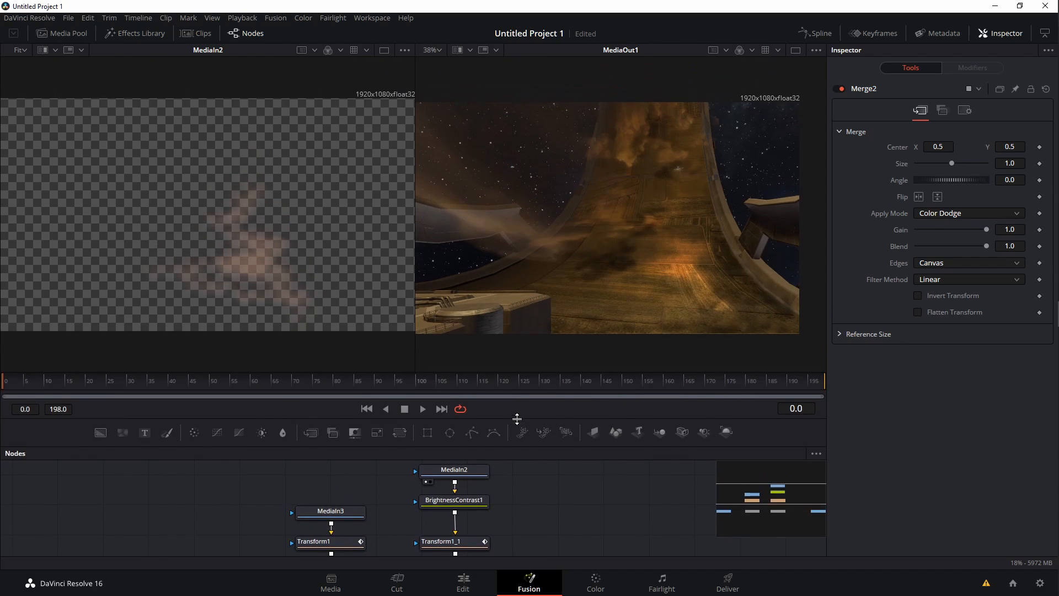
drag(489, 501, 509, 403)
drag(513, 533, 338, 487)
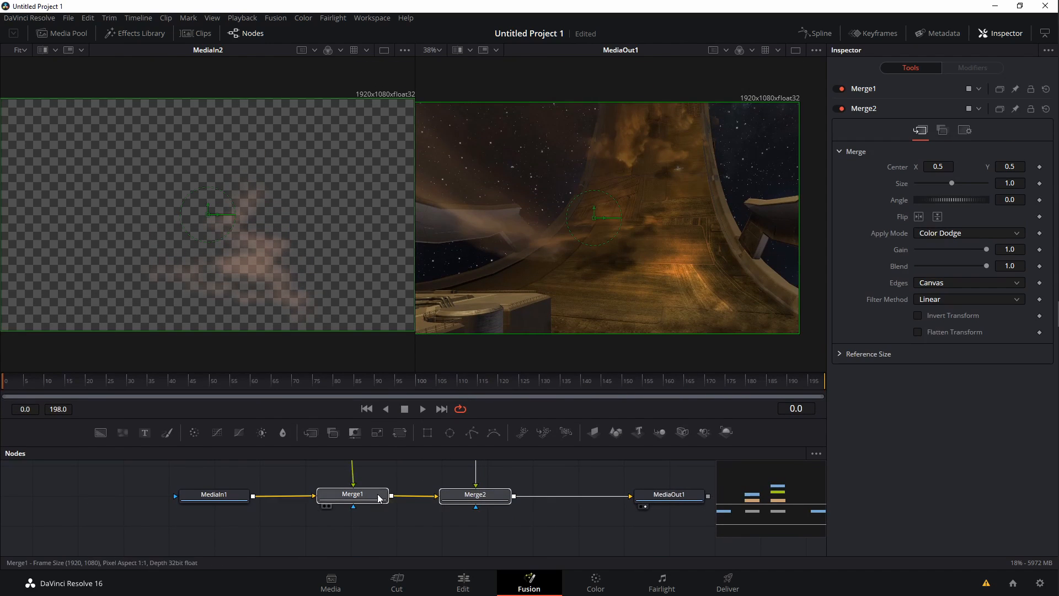
click(885, 106)
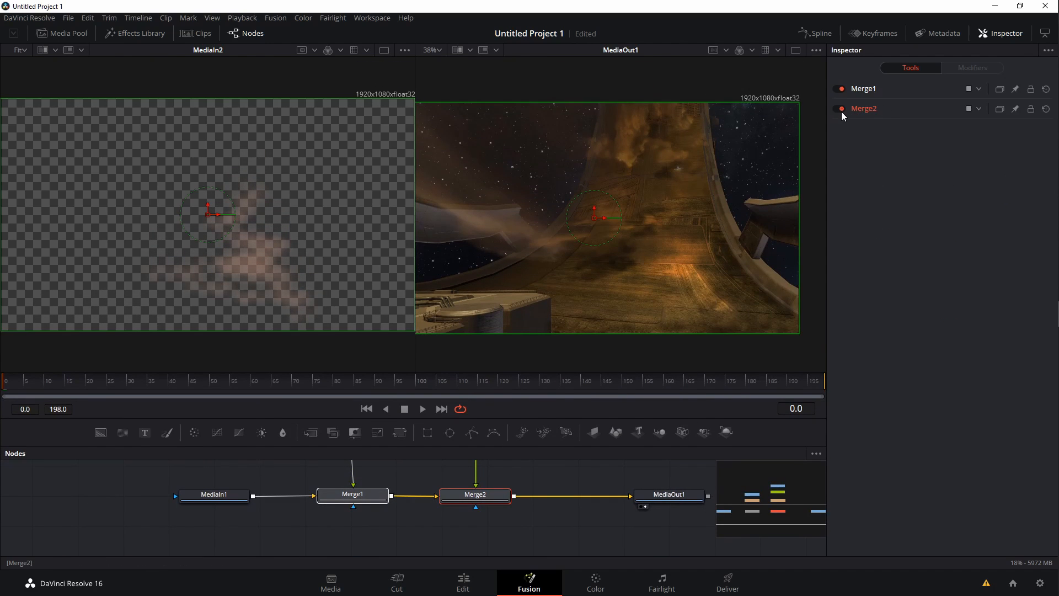
click(842, 111)
click(843, 88)
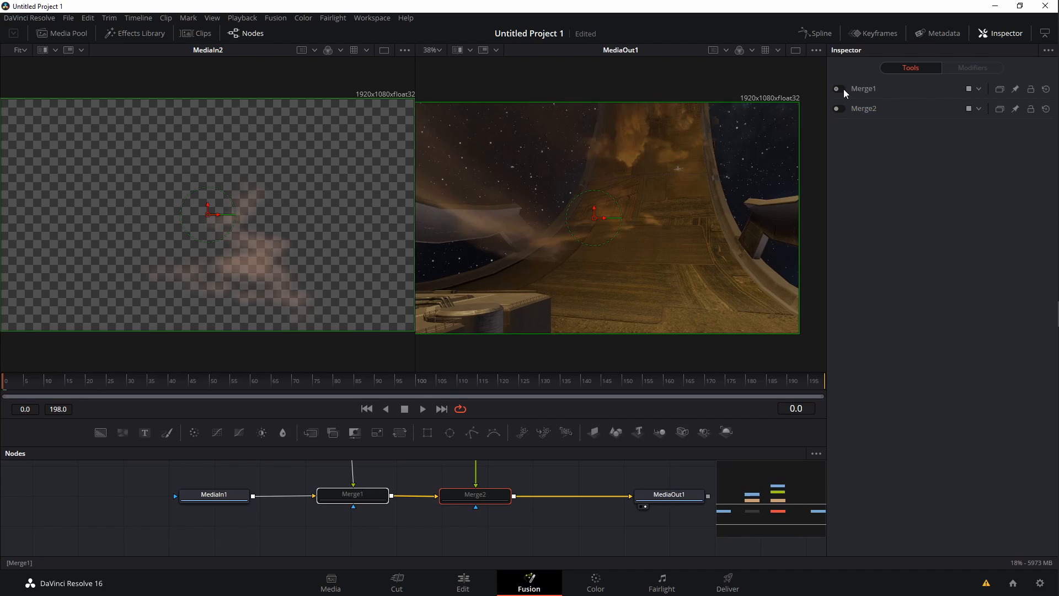
click(843, 89)
click(842, 108)
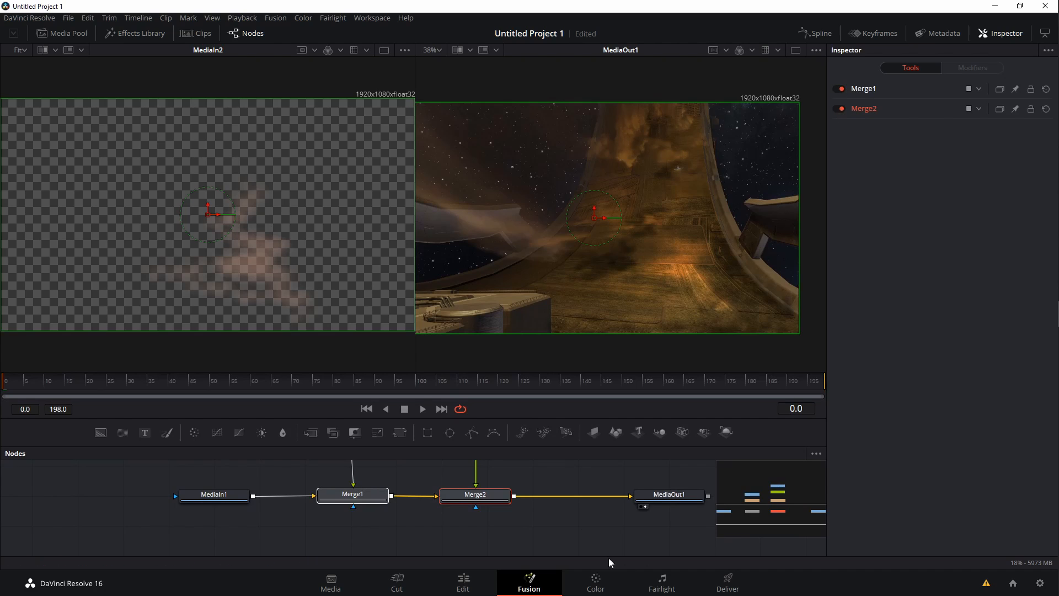
click(582, 533)
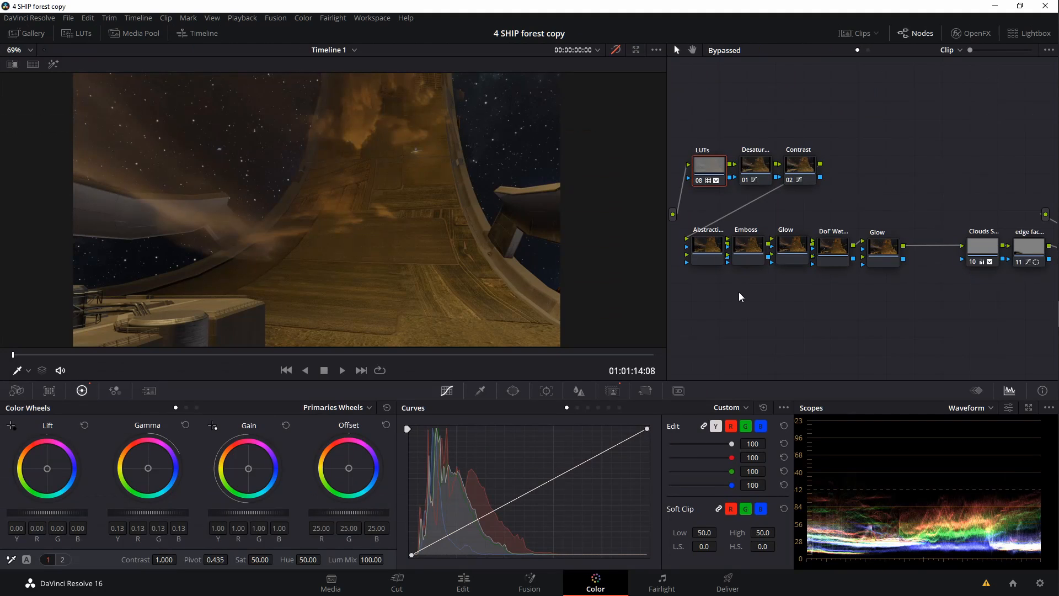
Turn the bypassed color grades back on and compare the image with the Abstraction node disabled and enabled.
click(616, 50)
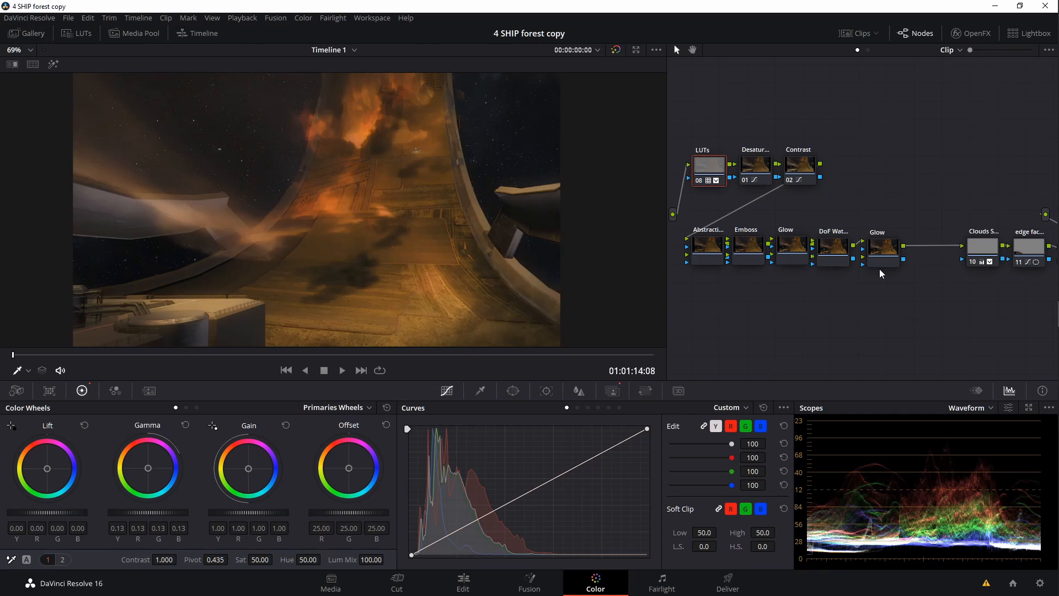
click(709, 245)
key(ctrl+z)
click(711, 263)
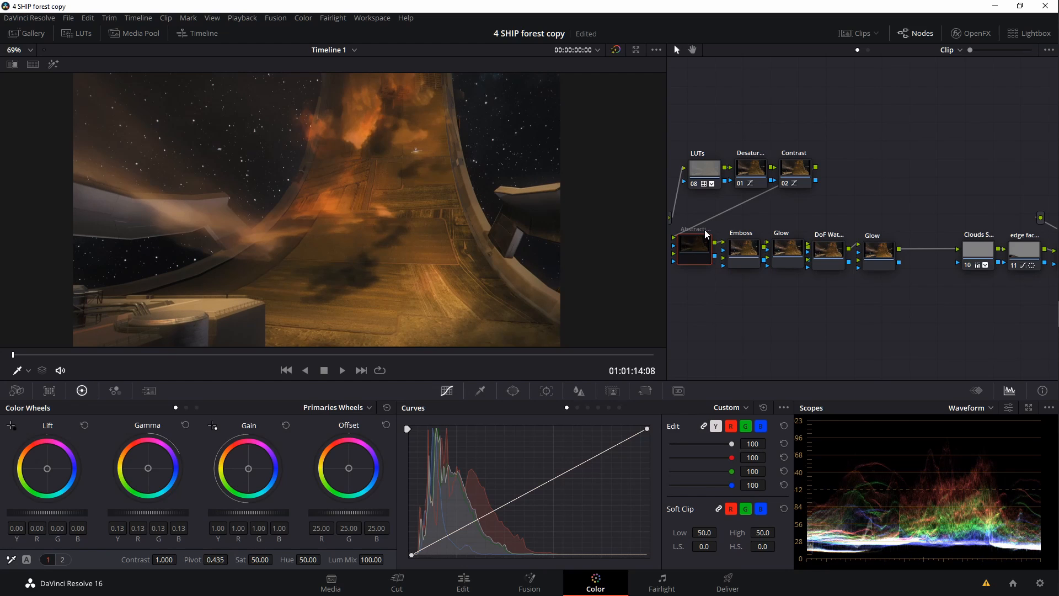
Add a serial node after the Contrast node and apply the ResolveFX Stylize Abstraction effect to it.
click(828, 181)
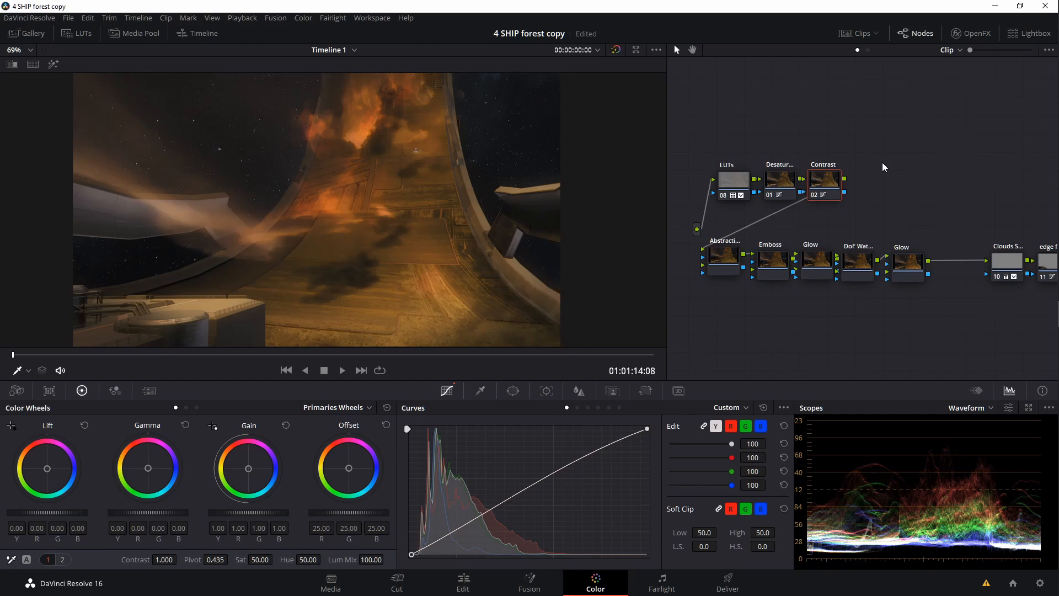
key(alt+s)
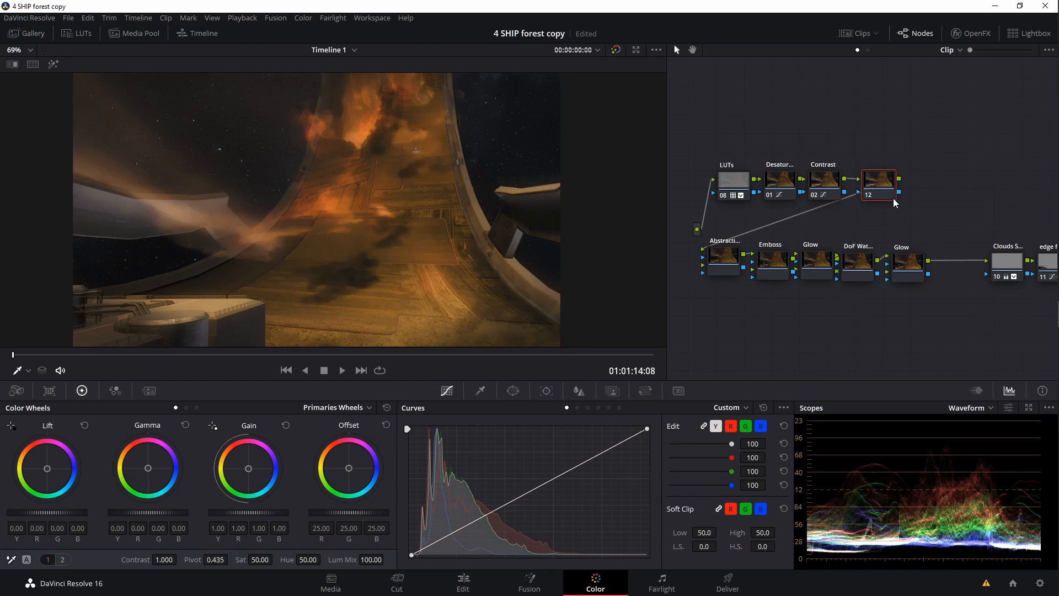
click(975, 35)
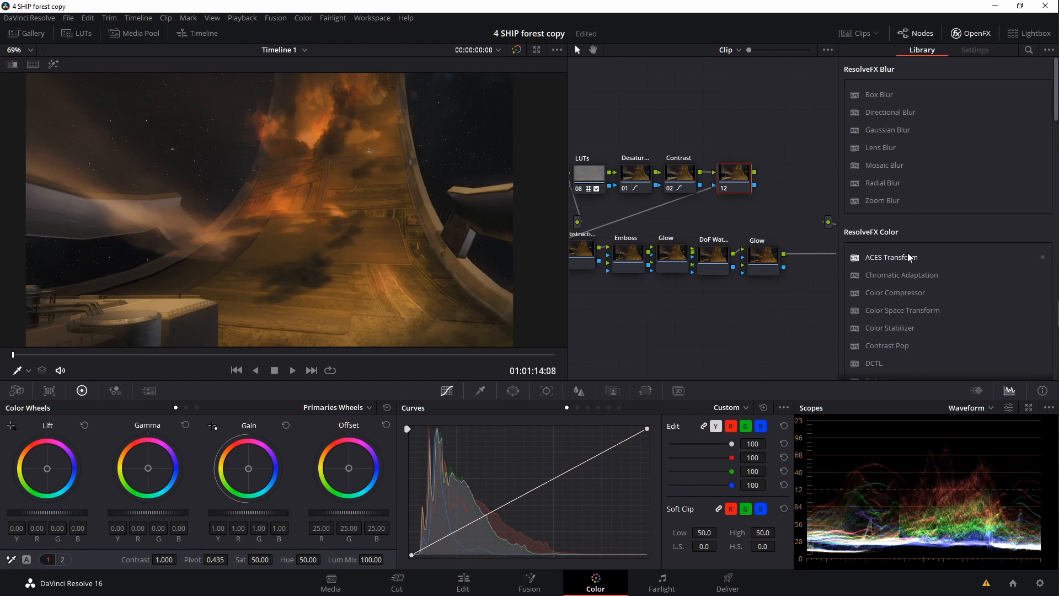
scroll(909, 253, down, 6)
scroll(909, 215, down, 2)
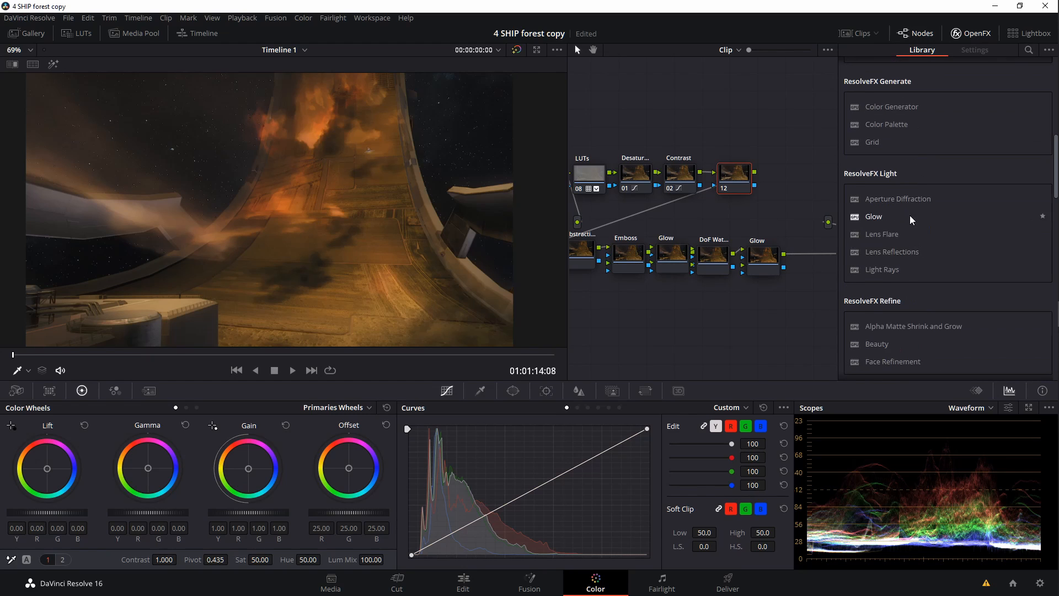
scroll(909, 215, down, 3)
scroll(910, 220, down, 5)
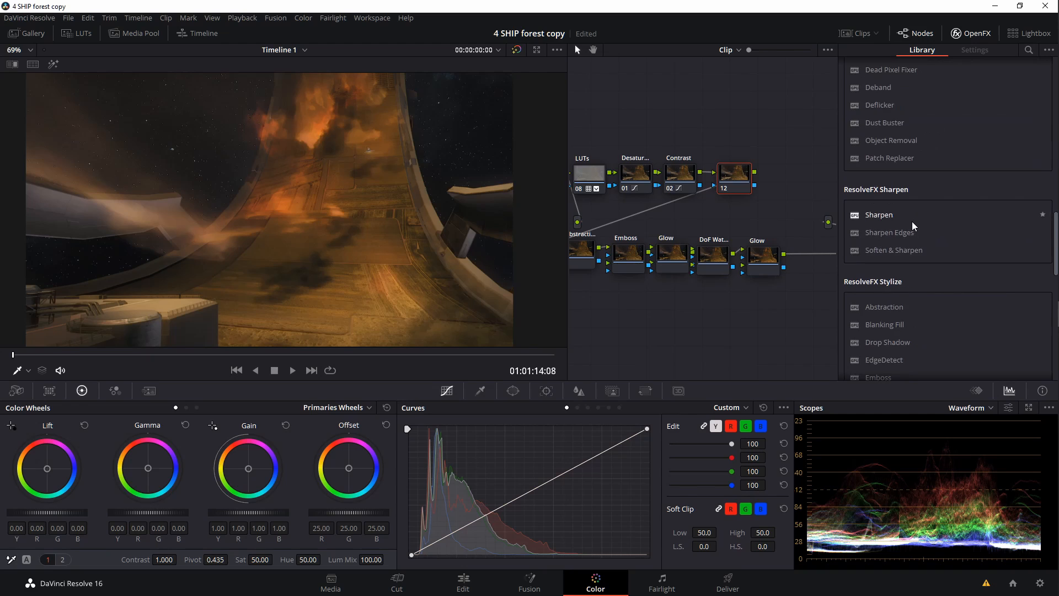
scroll(919, 230, down, 3)
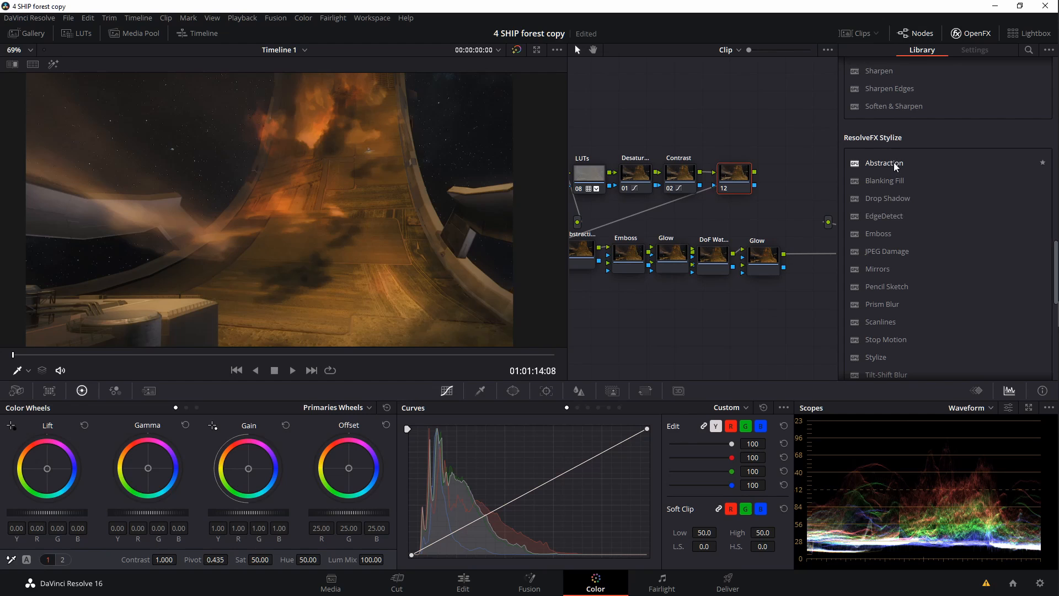
drag(895, 164, 739, 217)
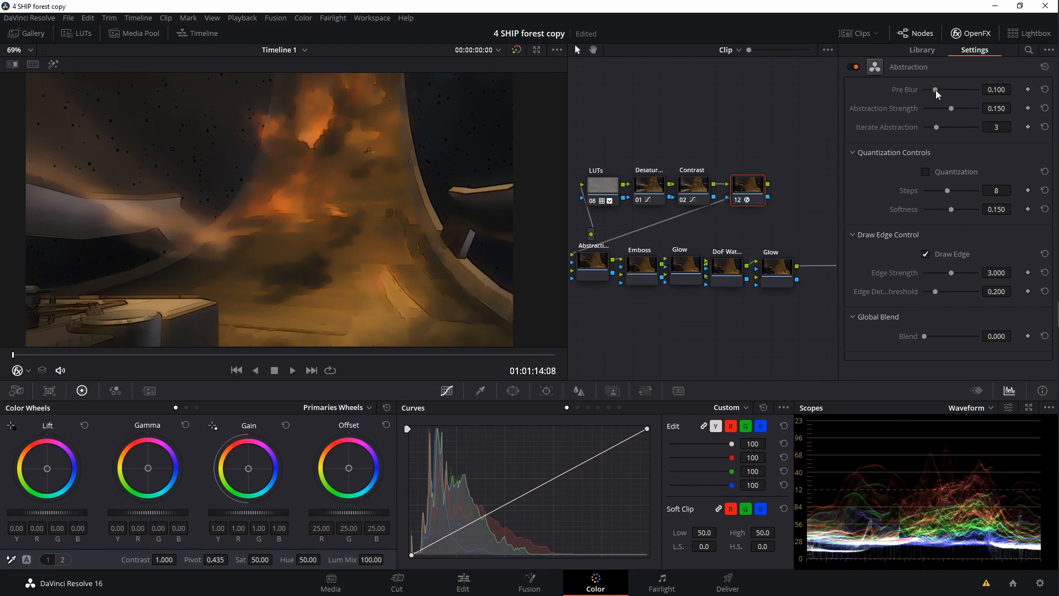
Set the Abstraction effect's Pre Blur to 0, Abstraction Strength to 0.058, Iterate Abstraction to 1, Steps to 6 and Softness to 0.129.
drag(936, 90, 845, 94)
drag(954, 108, 889, 126)
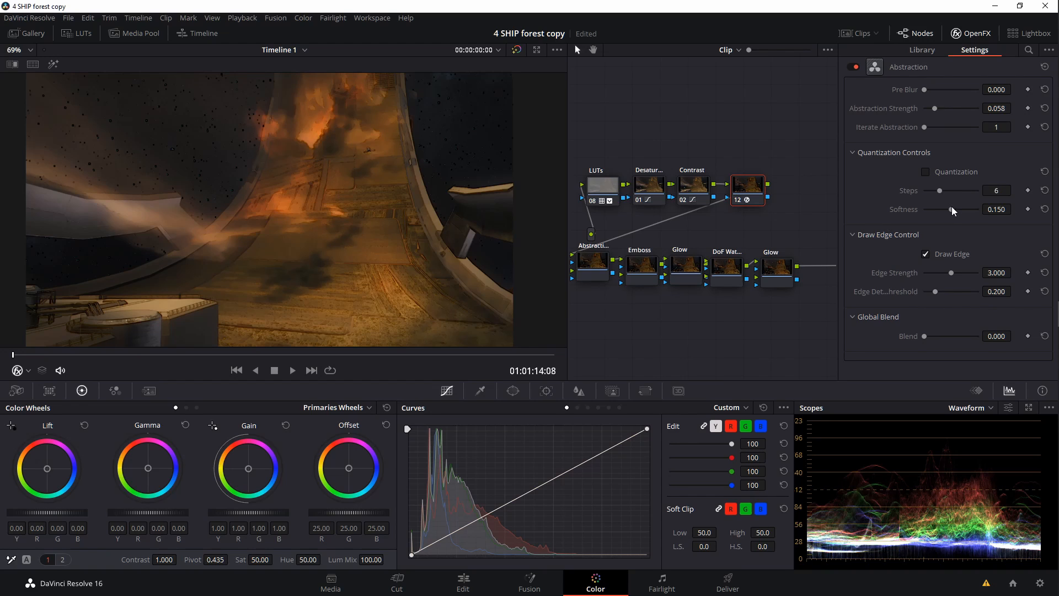
drag(952, 210, 947, 209)
Set the Abstraction effect's Edge Strength to 1.593, edge detection threshold to 0.132 and Global Blend to 0.357.
drag(949, 276, 939, 276)
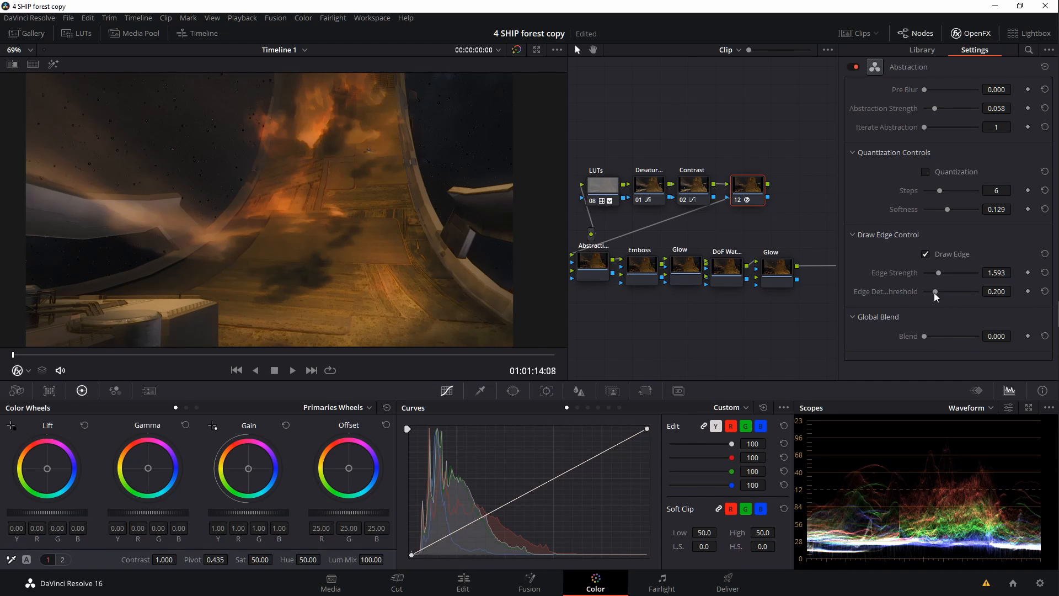
click(935, 292)
drag(929, 334, 944, 343)
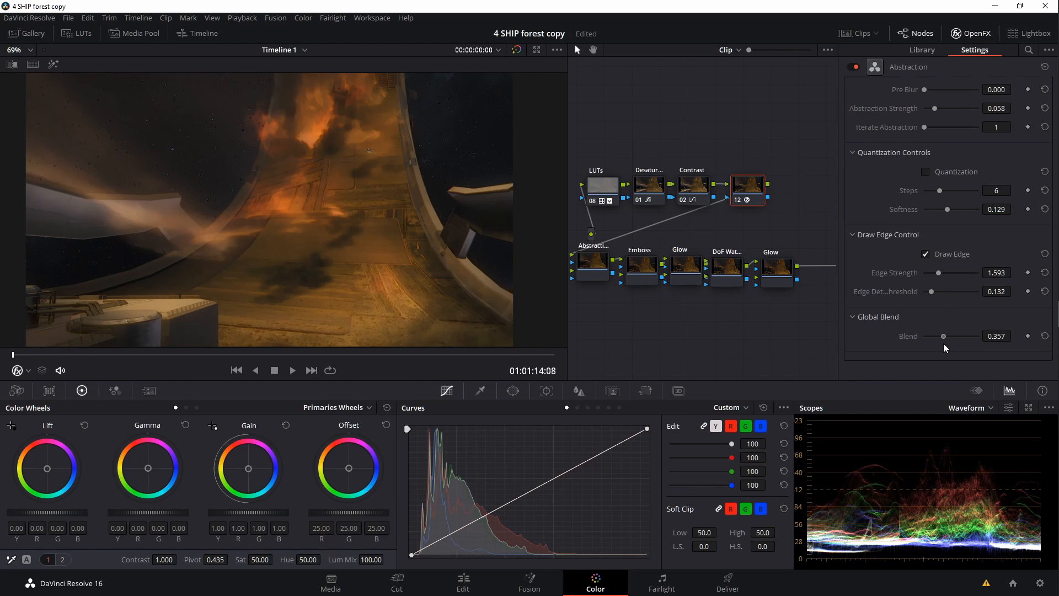
Compare the image with the new Abstraction node disabled and enabled, leaving the node enabled.
click(739, 203)
click(740, 203)
click(739, 202)
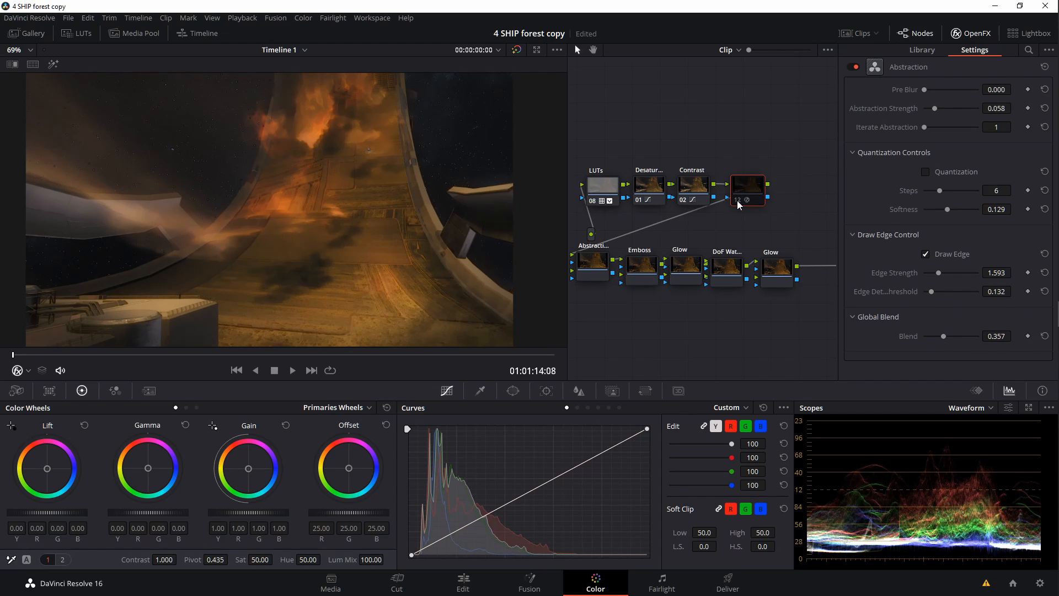
click(739, 202)
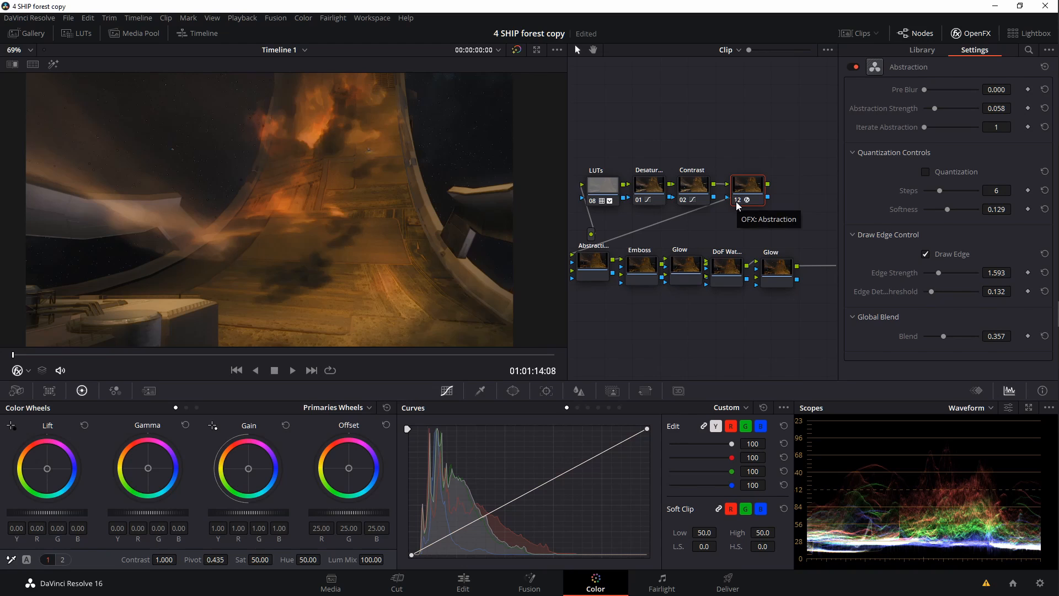
click(737, 202)
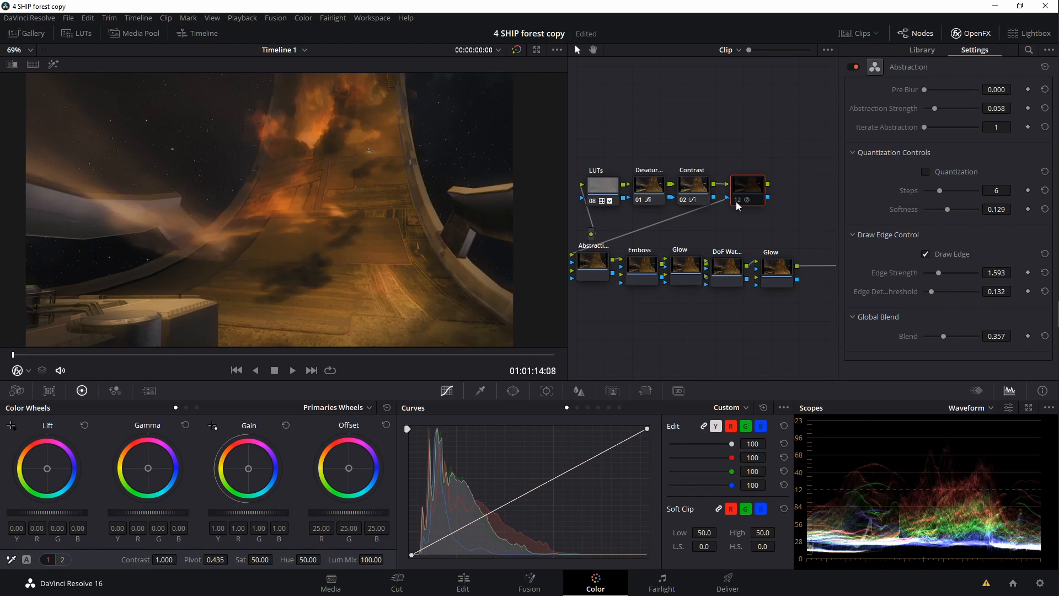
click(737, 202)
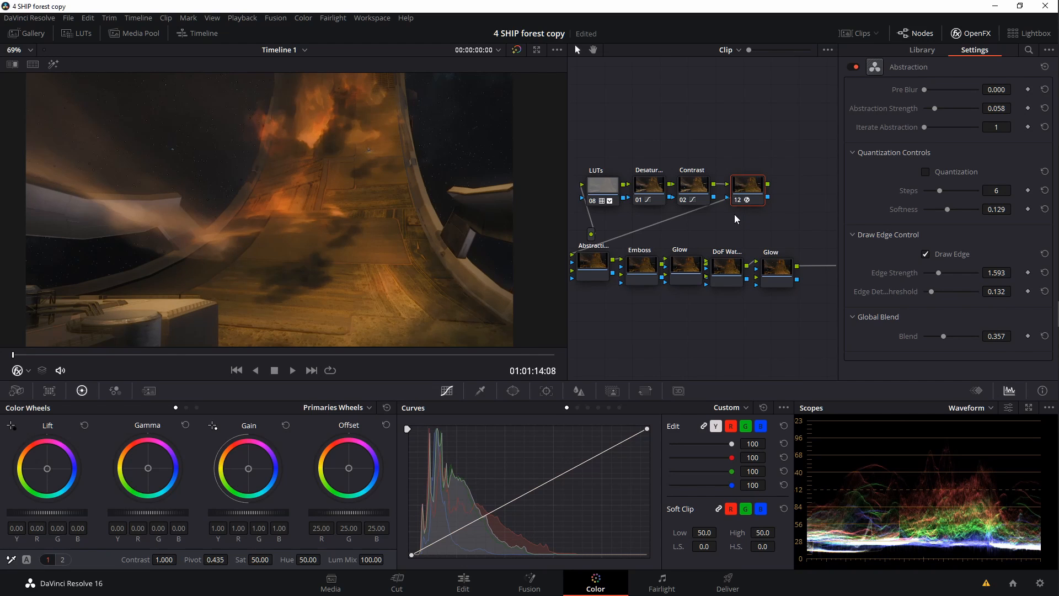